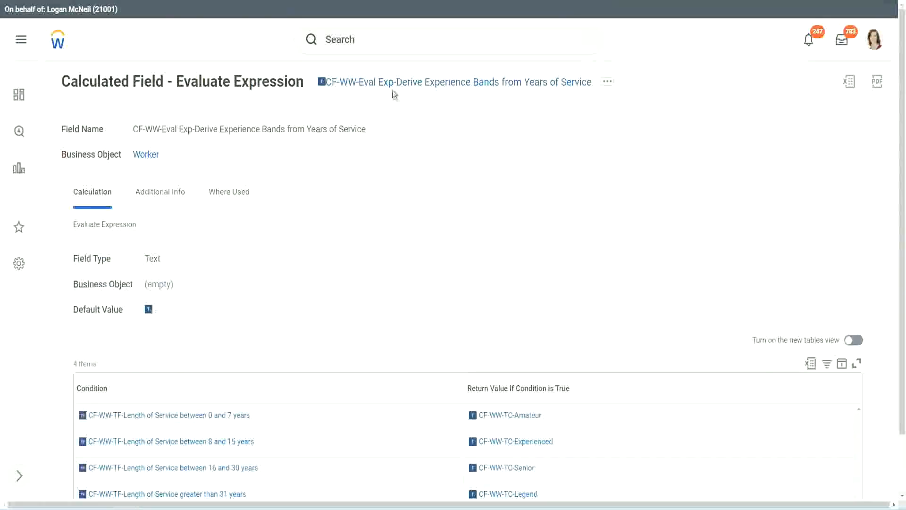
Copy the name of the displayed Evaluate Expression calculated field and open the Create Calculated Field task.
right_click(395, 85)
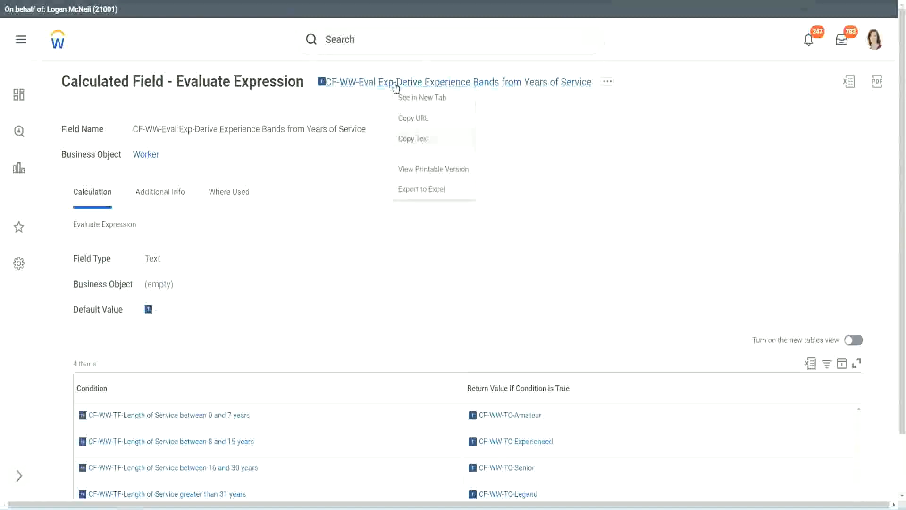
click(424, 139)
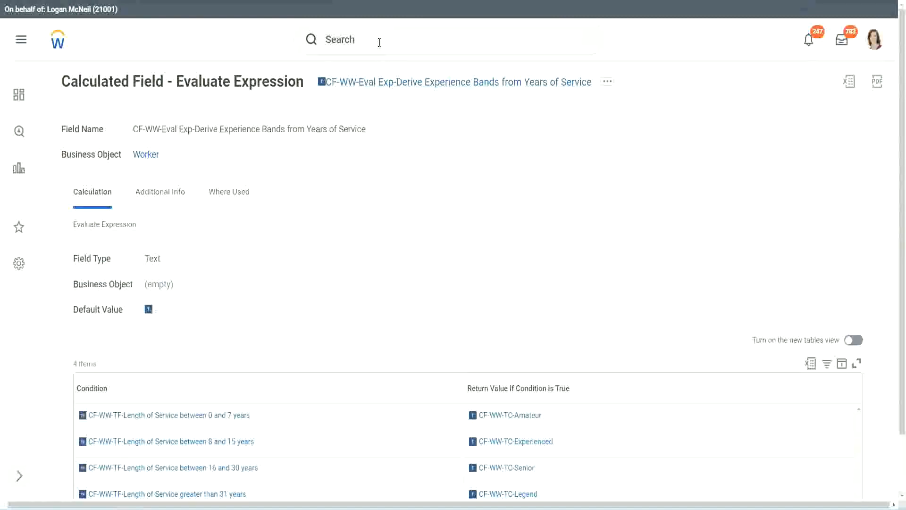
click(380, 42)
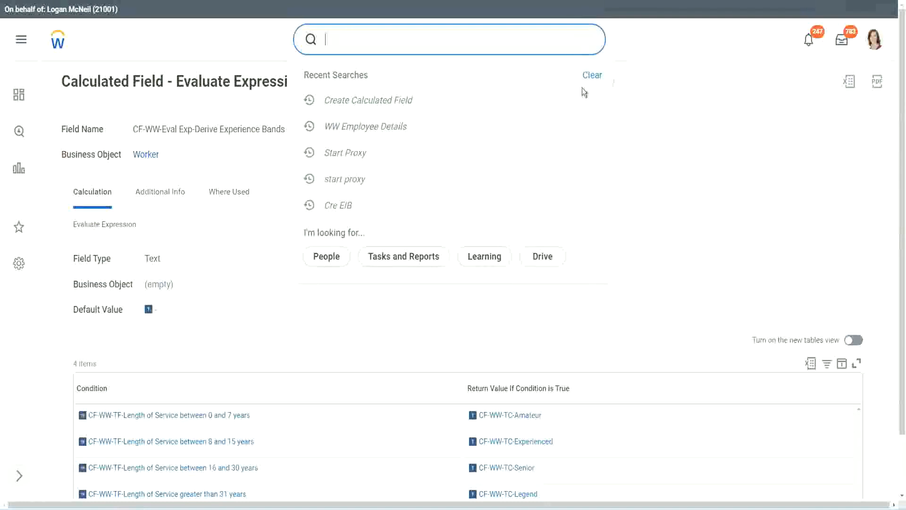
click(359, 36)
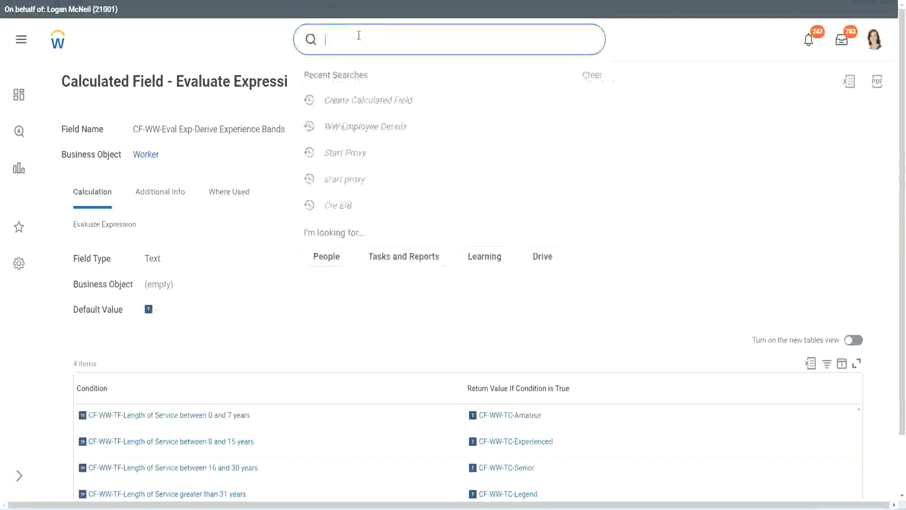
text(create calc)
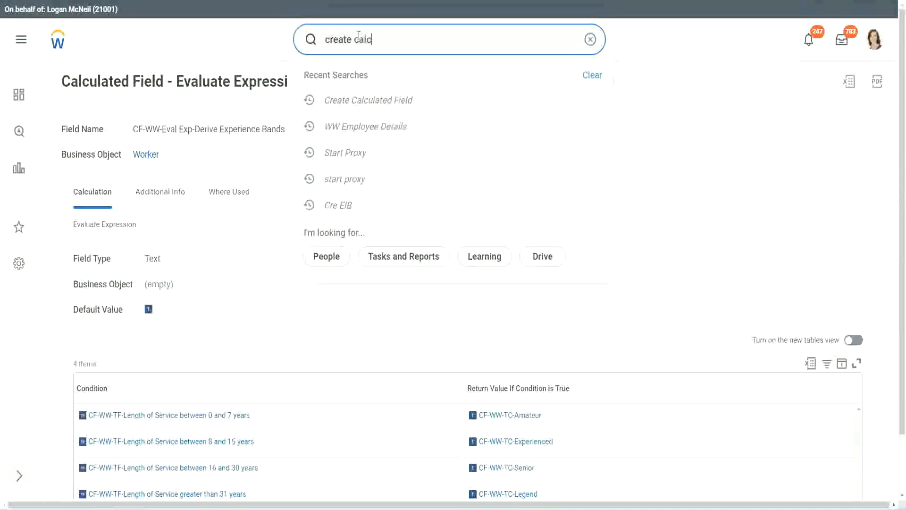
text( field)
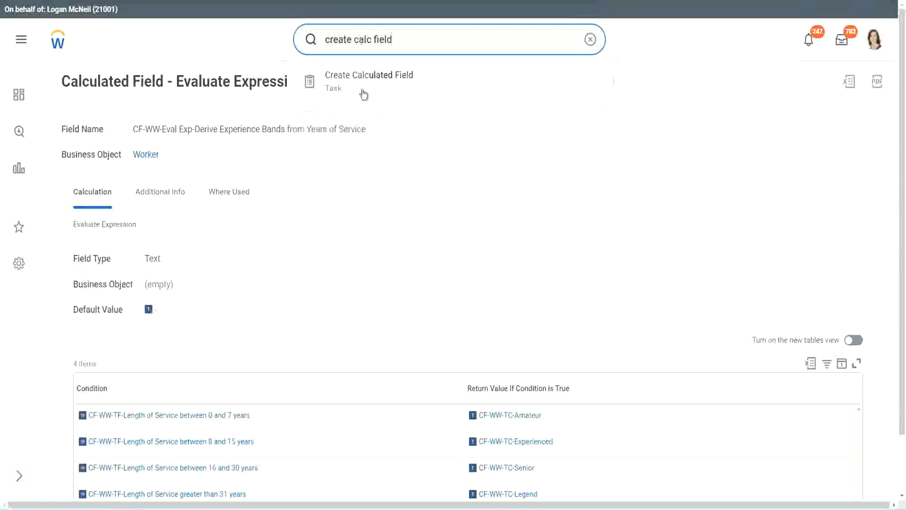
click(375, 88)
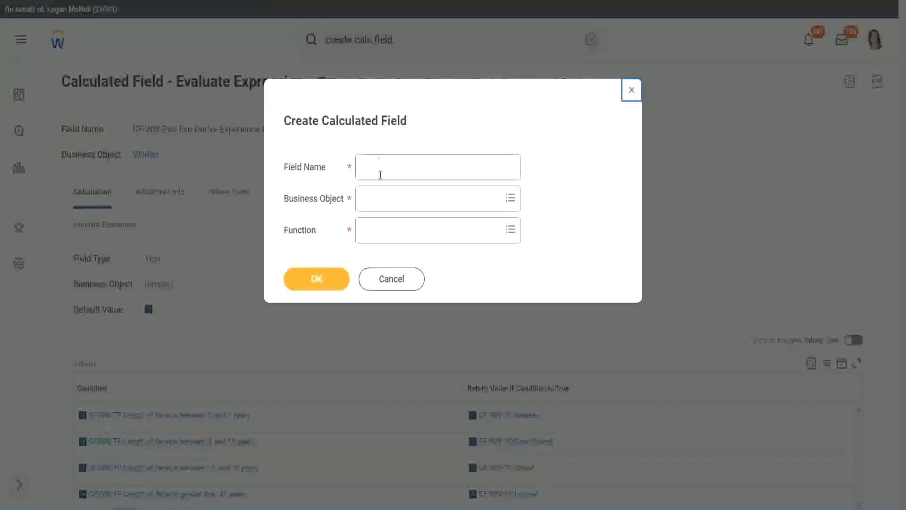
Name the new calculated field "CF-WW-LRB-Identify Experience Bands from years of Service".
click(381, 169)
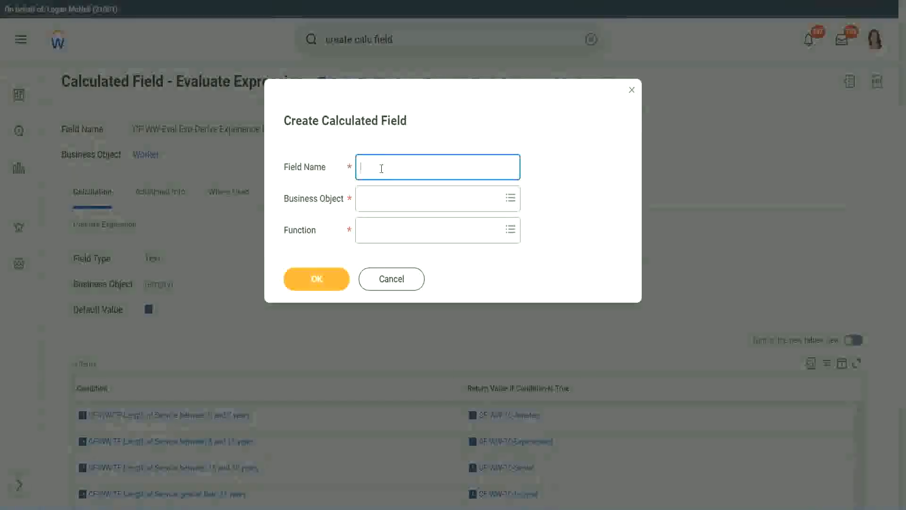
text(CF-)
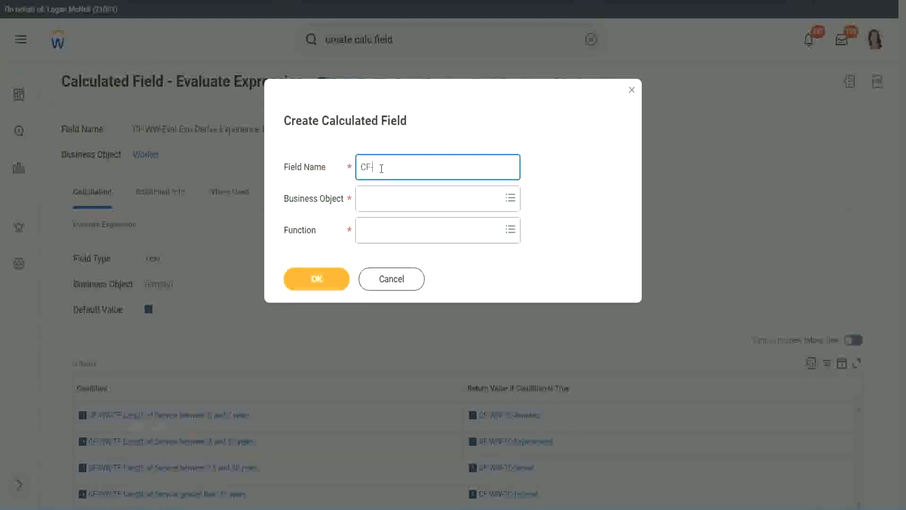
text(WW-I)
text(RB)
text(-)
text(Ident)
text(ify Exe)
key(BackSpace)
text(perienec)
key(BackSpace)
key(BackSpace)
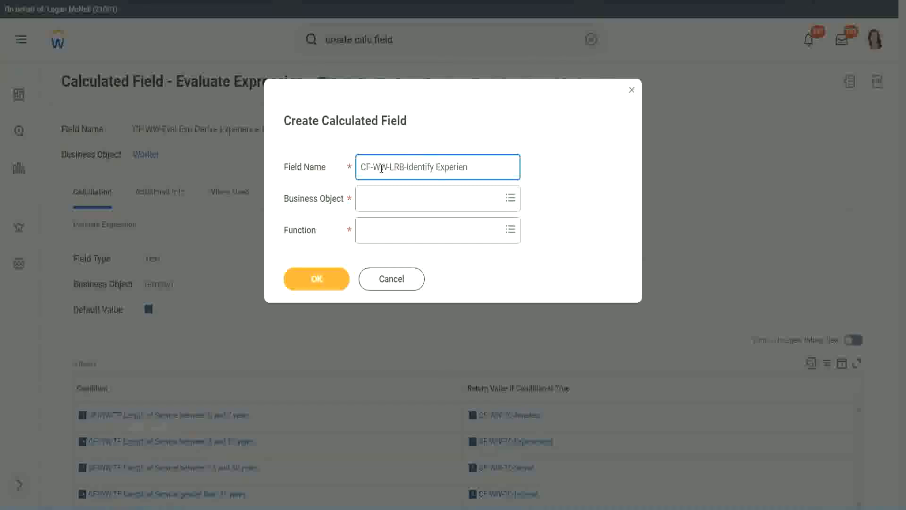
text(ce Bands from years of)
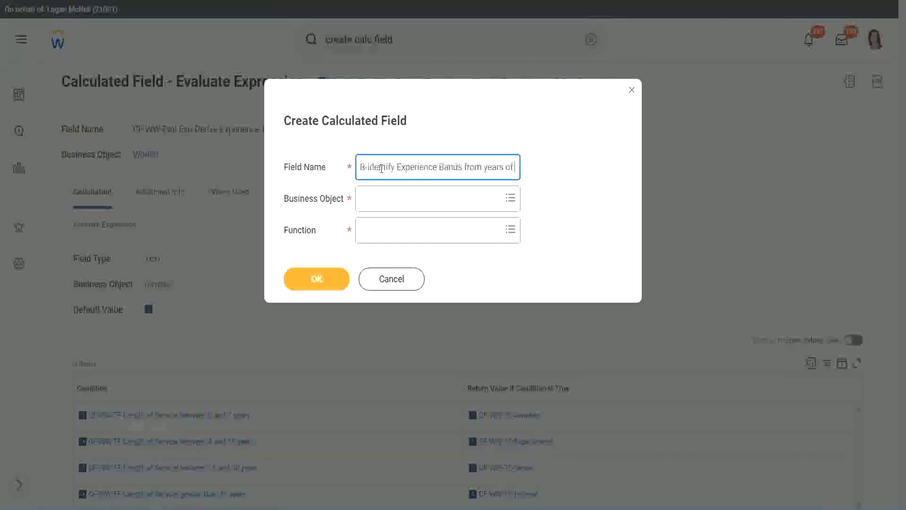
text( Service)
Set the business object to Worker and the function to Lookup Range Band, and create the field.
key(Tab)
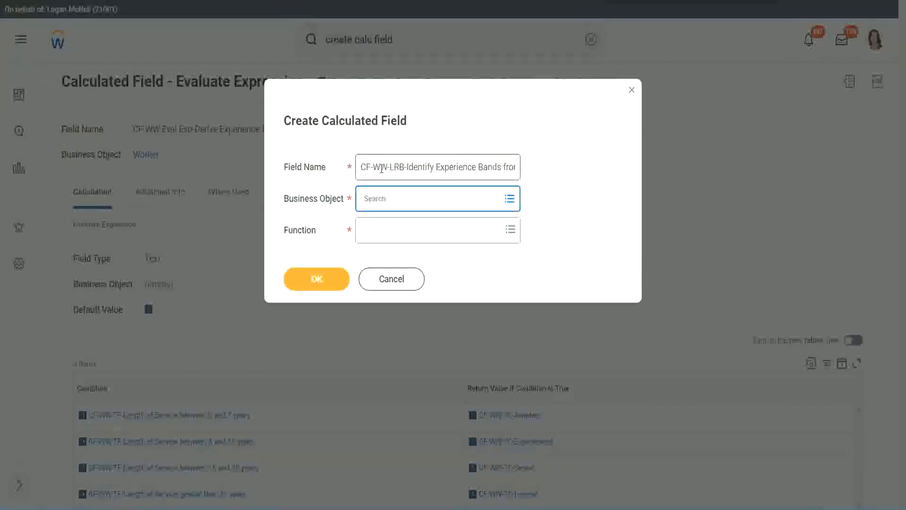
text(worker)
key(Return)
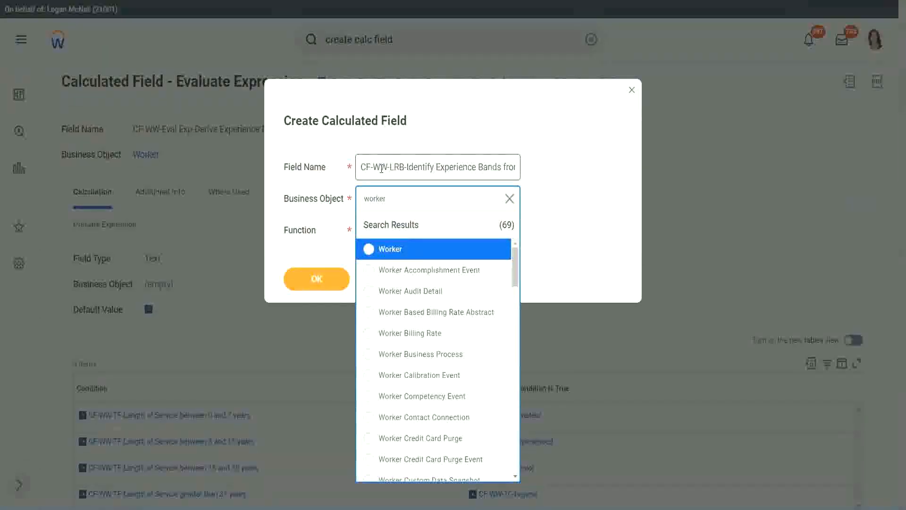
key(Return)
text(lrb)
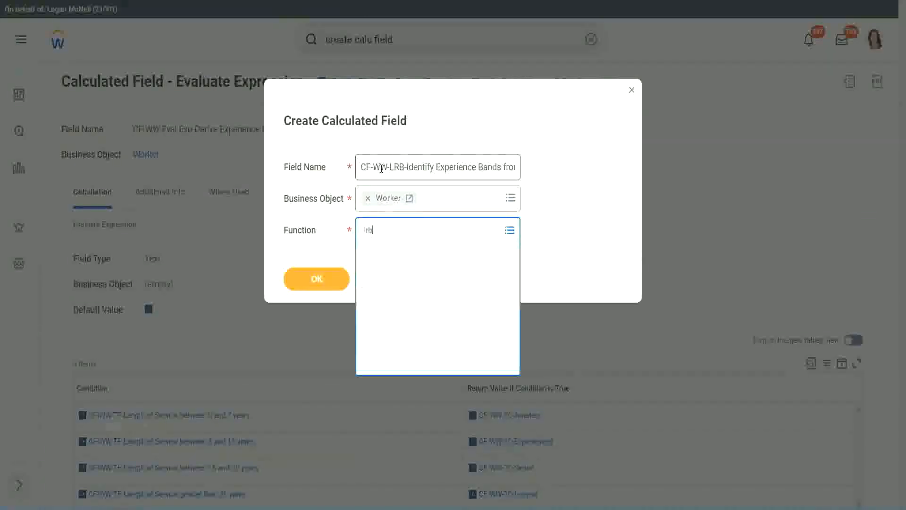
key(Return)
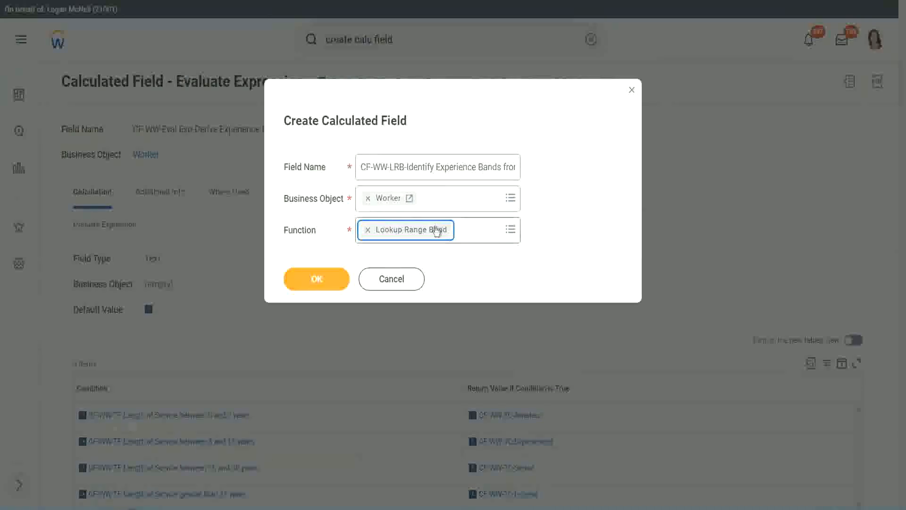
click(324, 280)
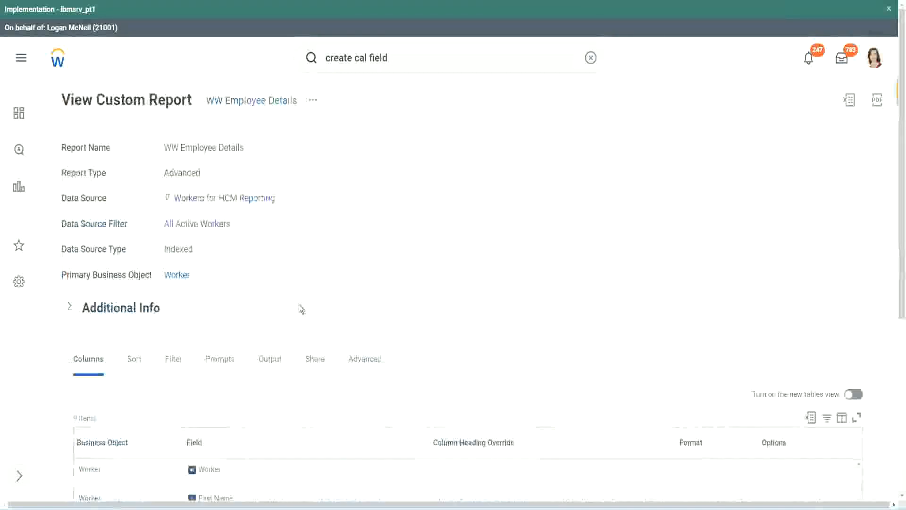
Copy the field name "CF-WW-Convert Text To Number-Number of Years from Length of Service" from the WW Employee Details report and set it as Source Field.
scroll(296, 369, down, 5)
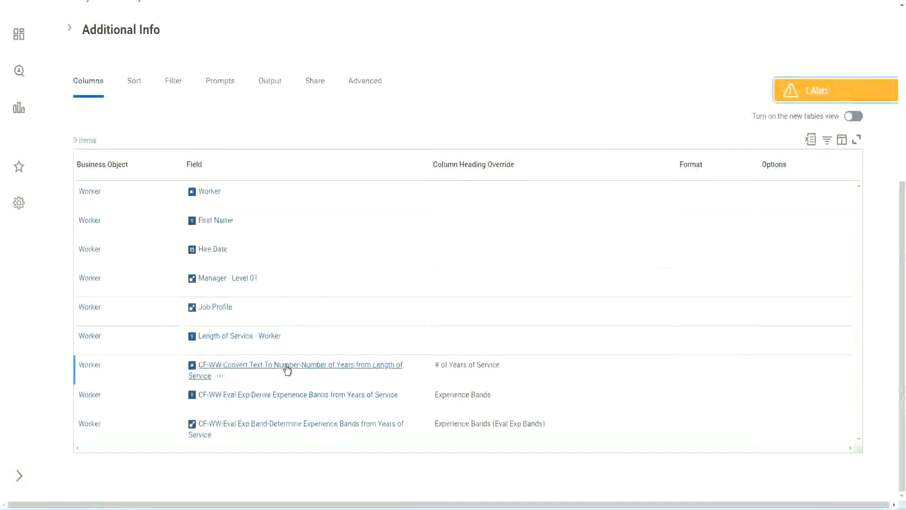
right_click(295, 370)
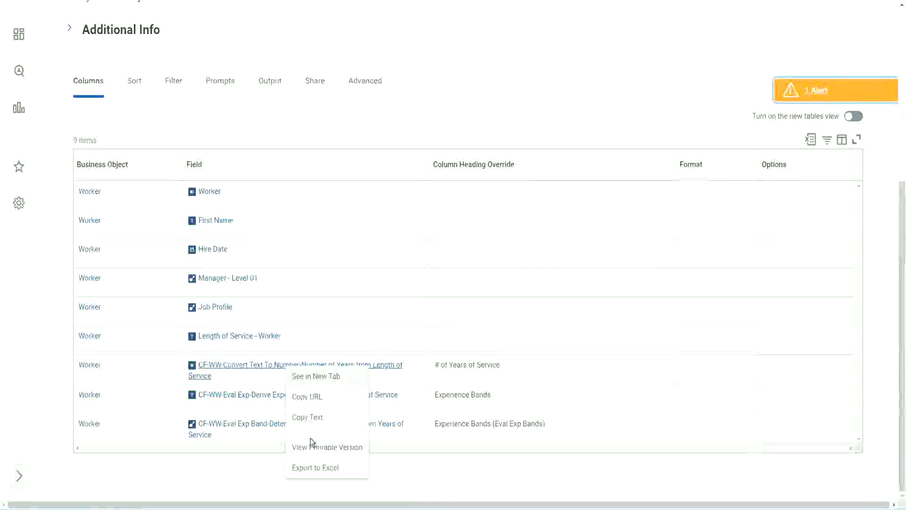
click(308, 417)
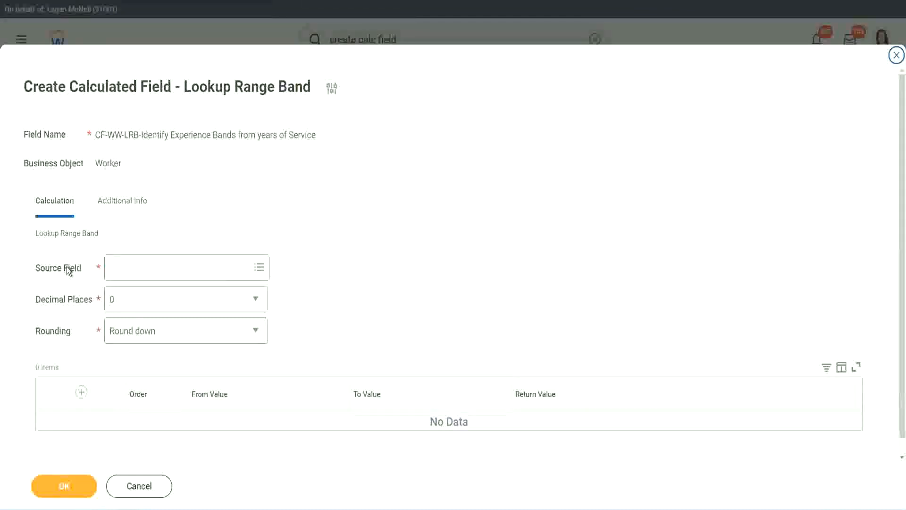
click(140, 268)
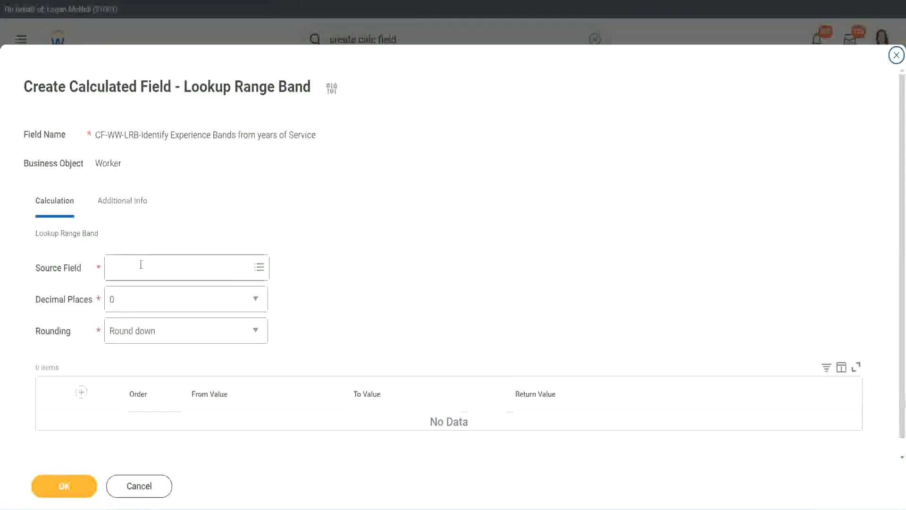
key(Return)
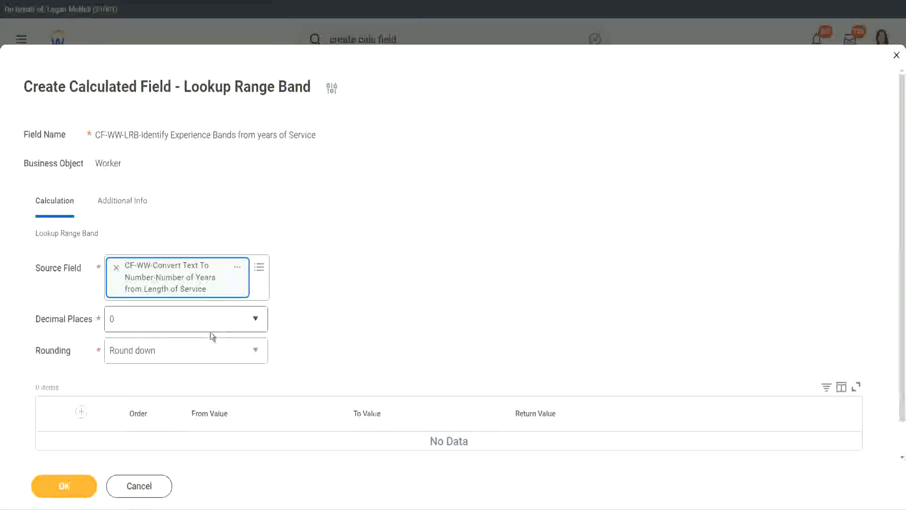
Review the decimal place options, keeping 0, and set Rounding to Round.
click(177, 325)
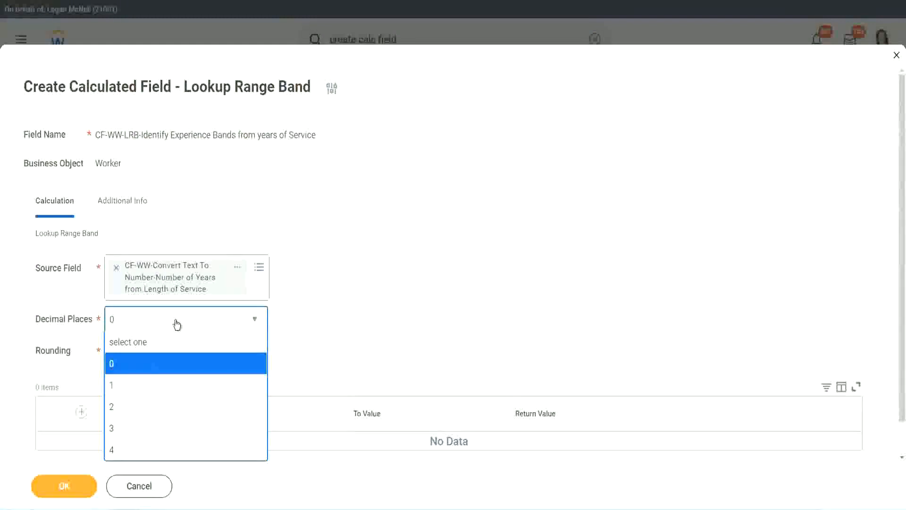
click(353, 310)
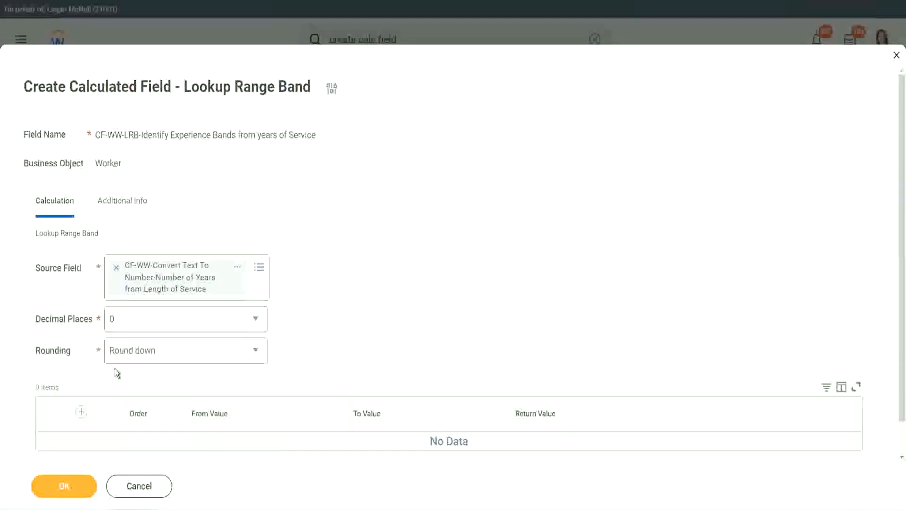
click(145, 352)
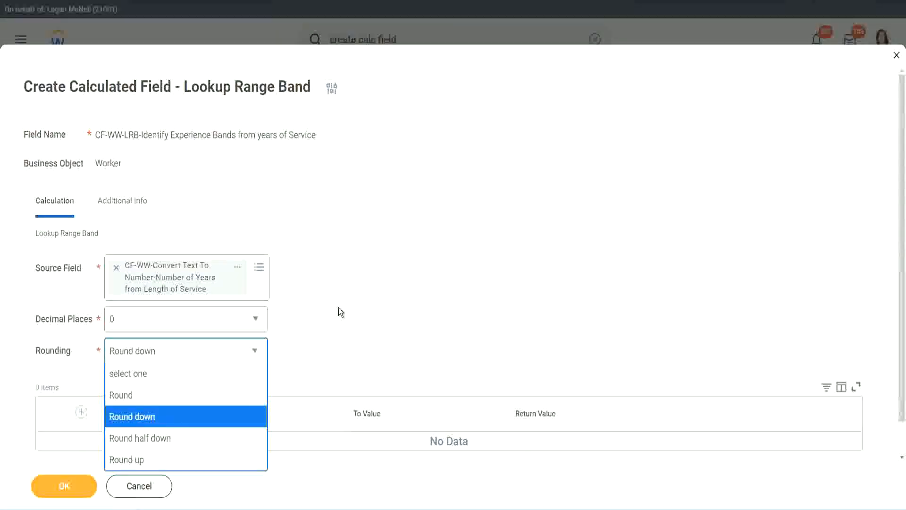
click(318, 348)
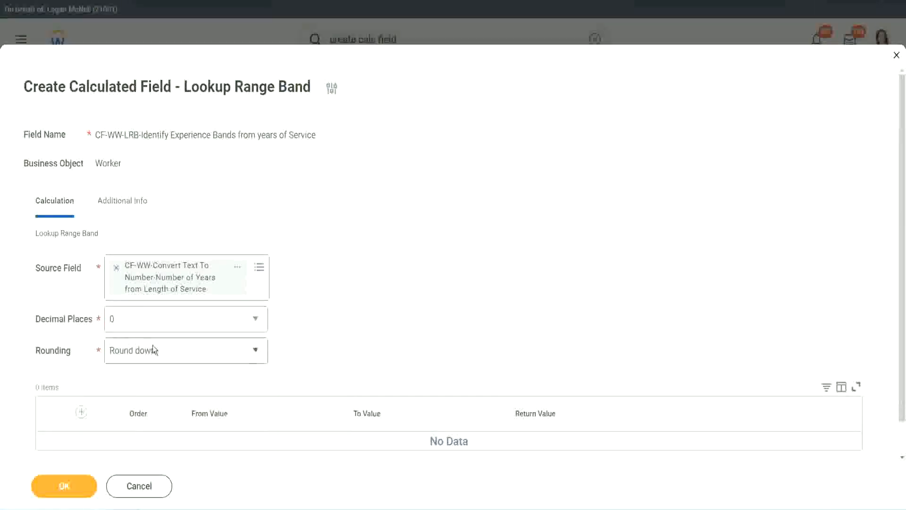
click(157, 358)
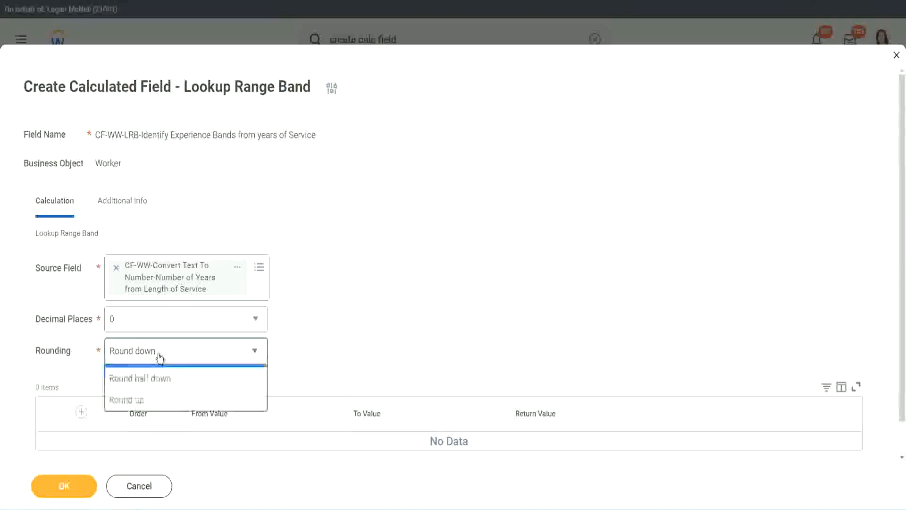
click(151, 396)
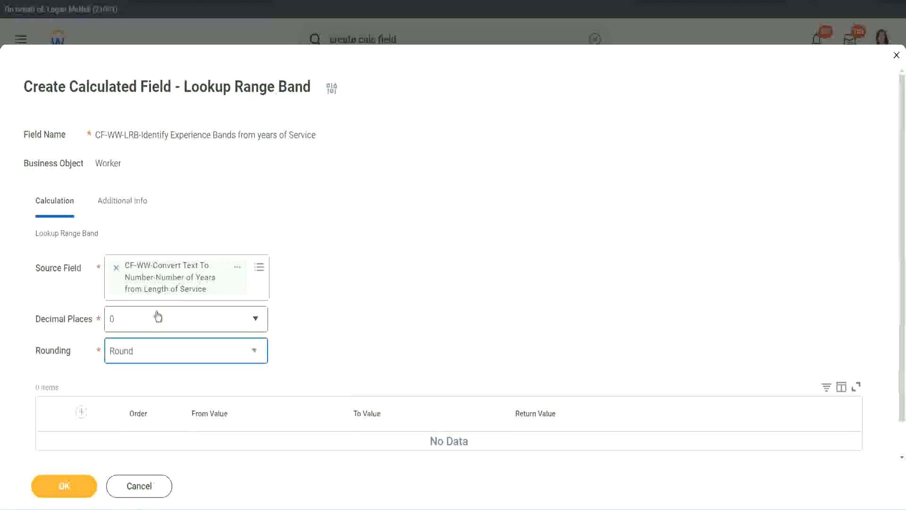
Add a first range band from 0 to 7 with the return value Amateur.
click(82, 413)
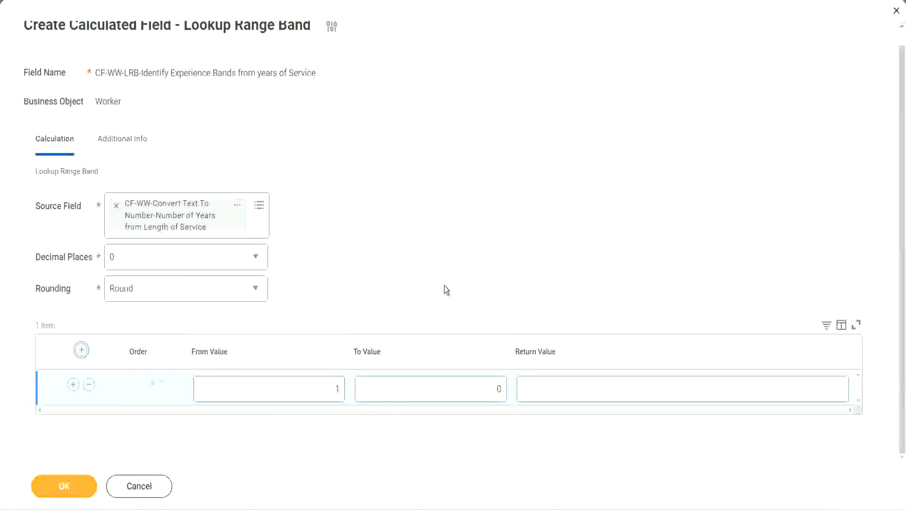
double_click(331, 392)
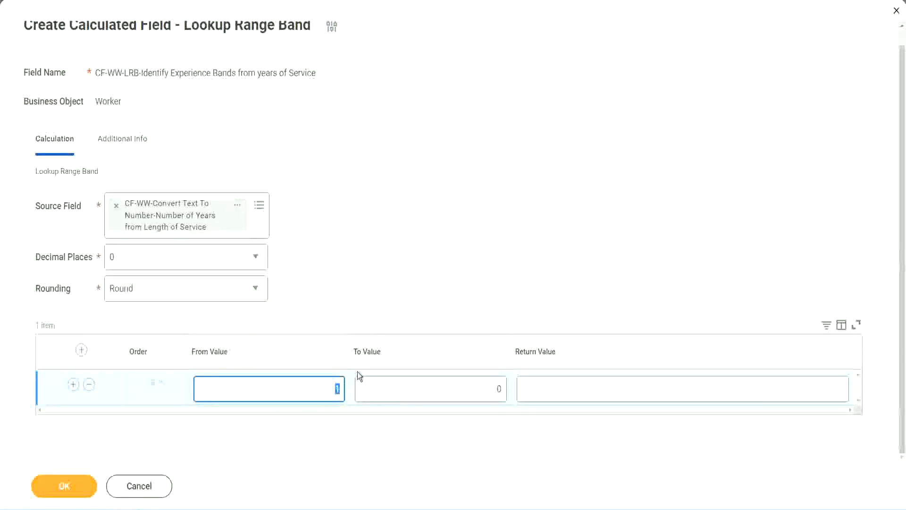
text(0)
key(Tab)
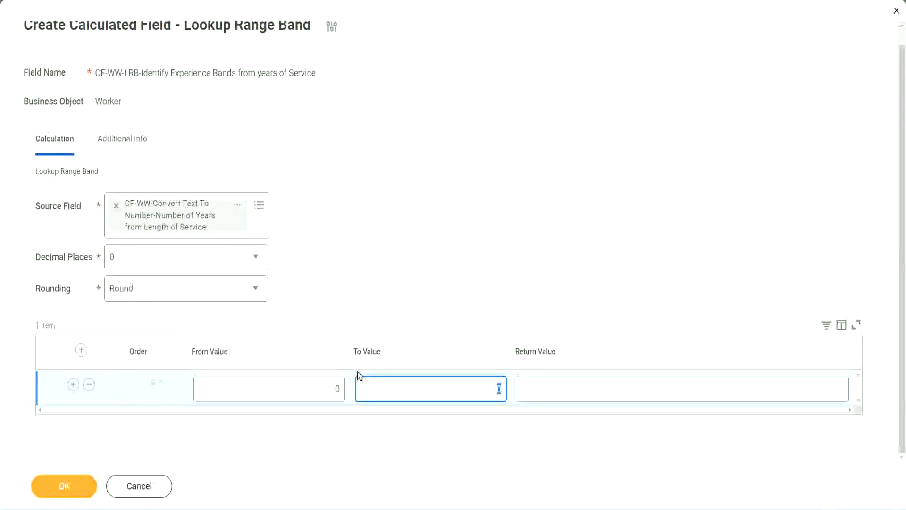
text(7)
key(Tab)
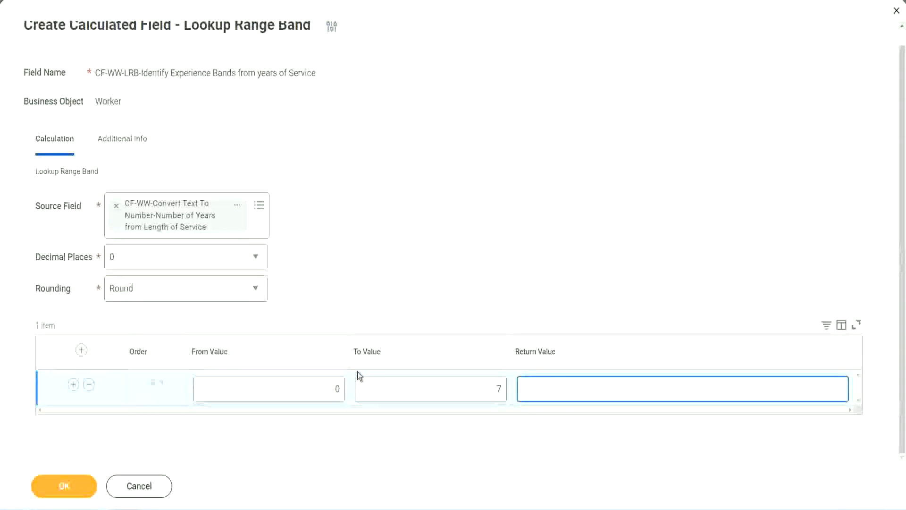
text(Amateur)
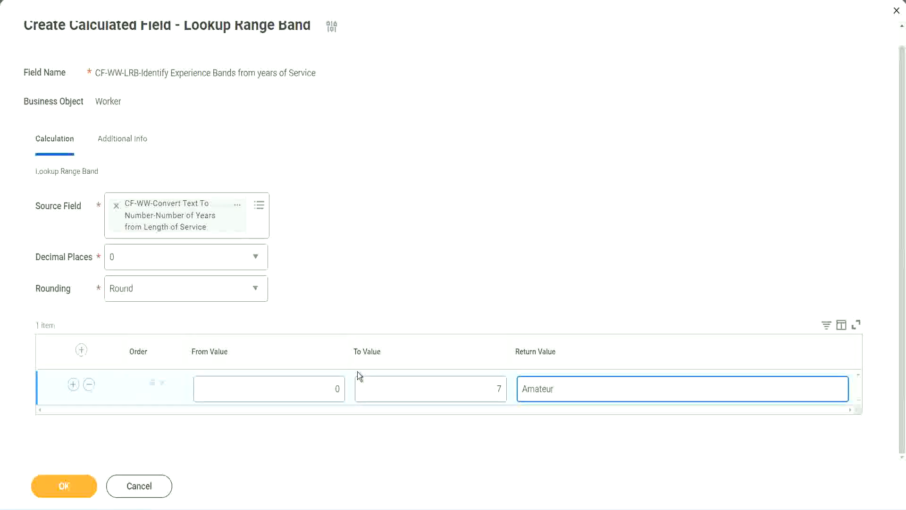
click(314, 396)
click(485, 381)
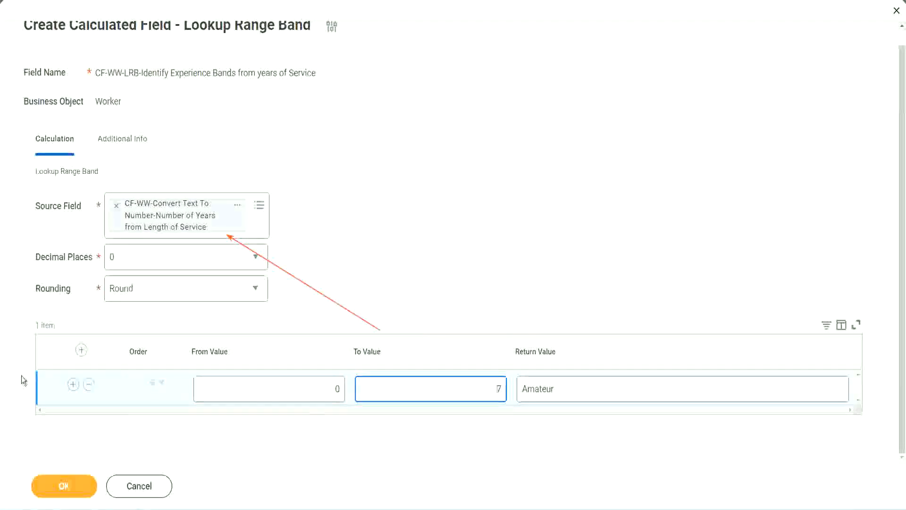
Add a second range band from 8 to 15 with the return value Experienced.
click(72, 384)
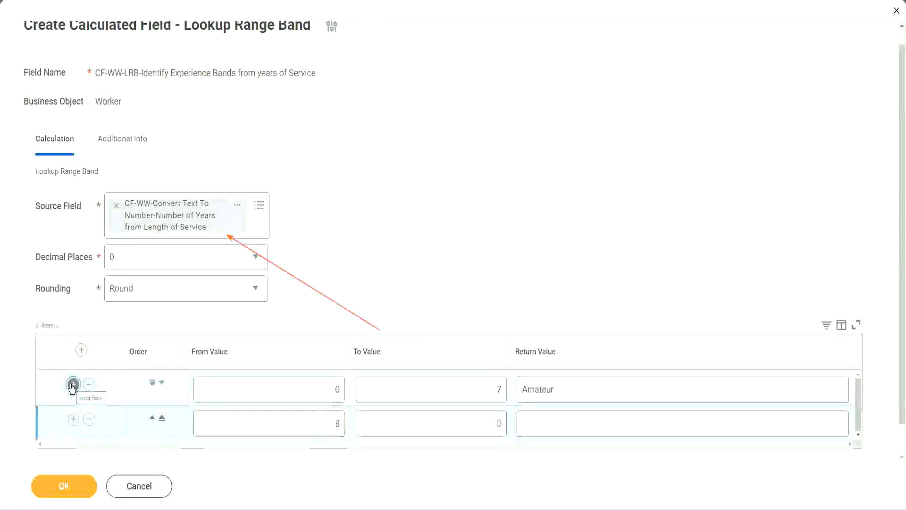
click(342, 424)
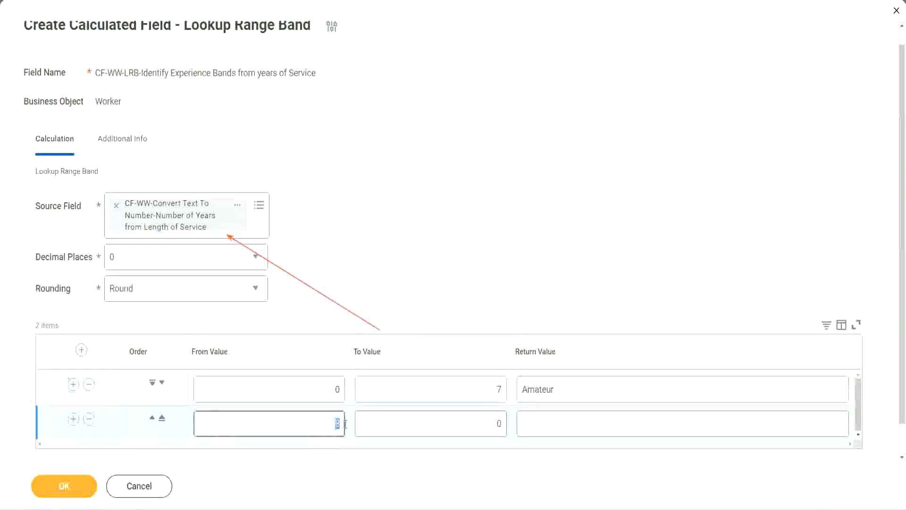
click(326, 392)
click(493, 392)
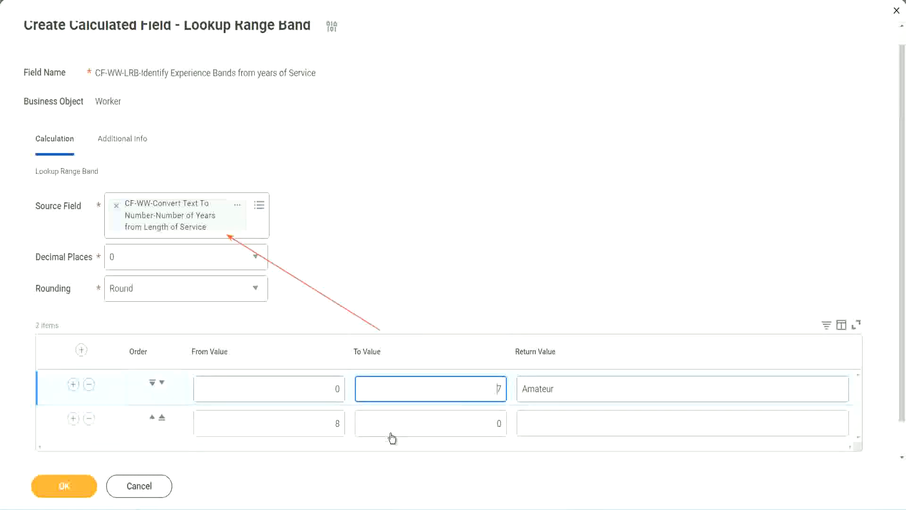
click(323, 425)
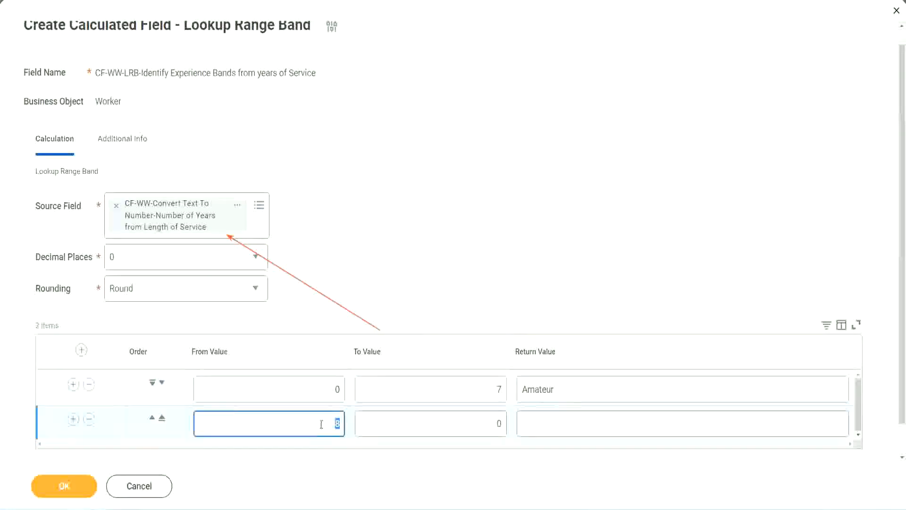
click(320, 423)
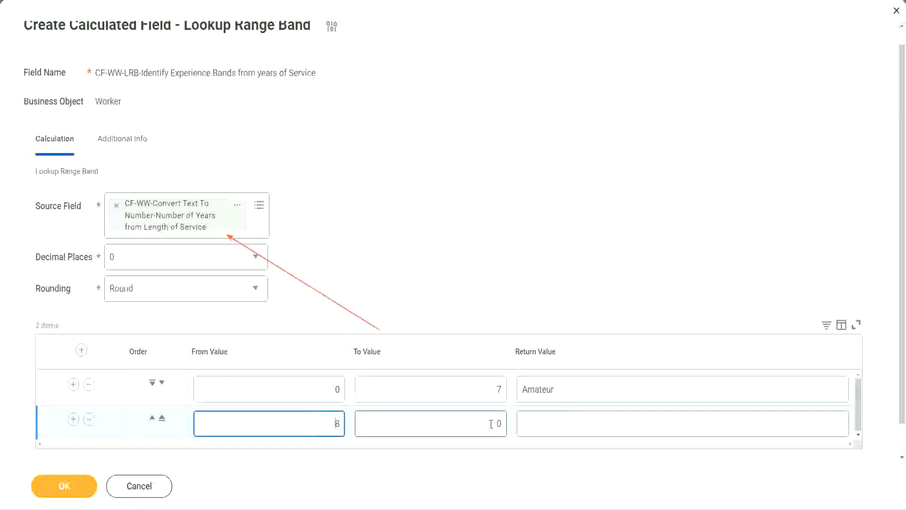
click(491, 423)
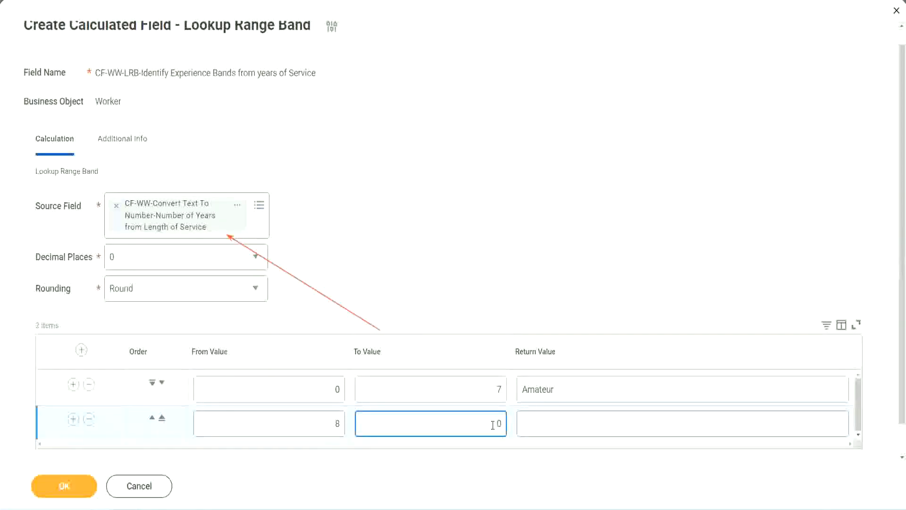
key(BackSpace)
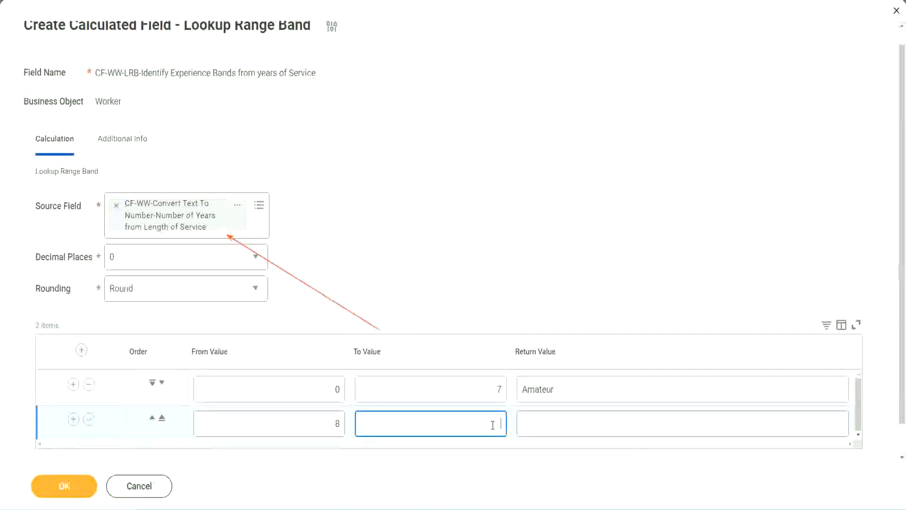
text(15)
click(559, 420)
text(Ex)
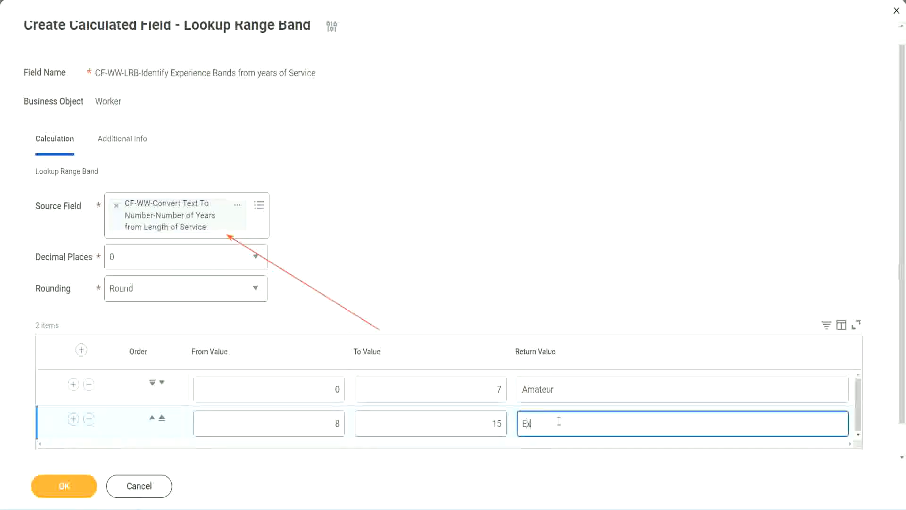
text(perienced)
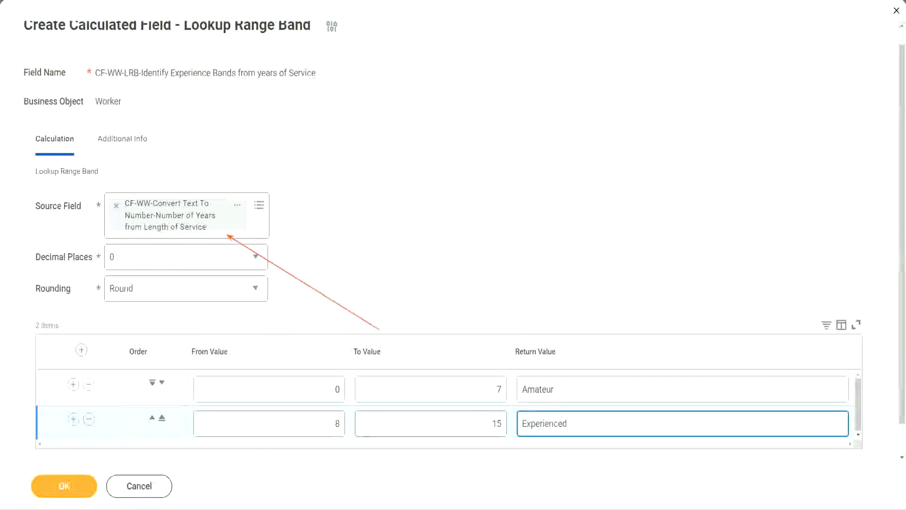
Add a third range band from 16 to 30 with the return value Senior.
click(73, 419)
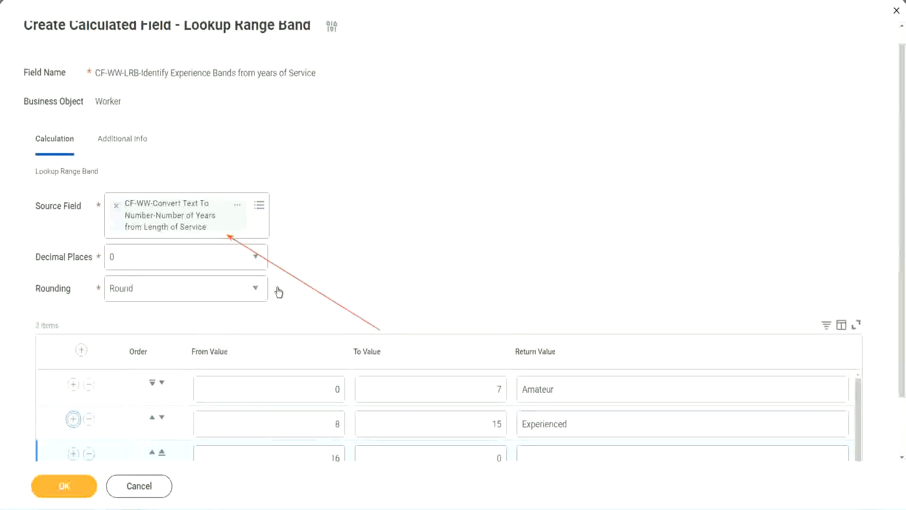
scroll(391, 284, down, 2)
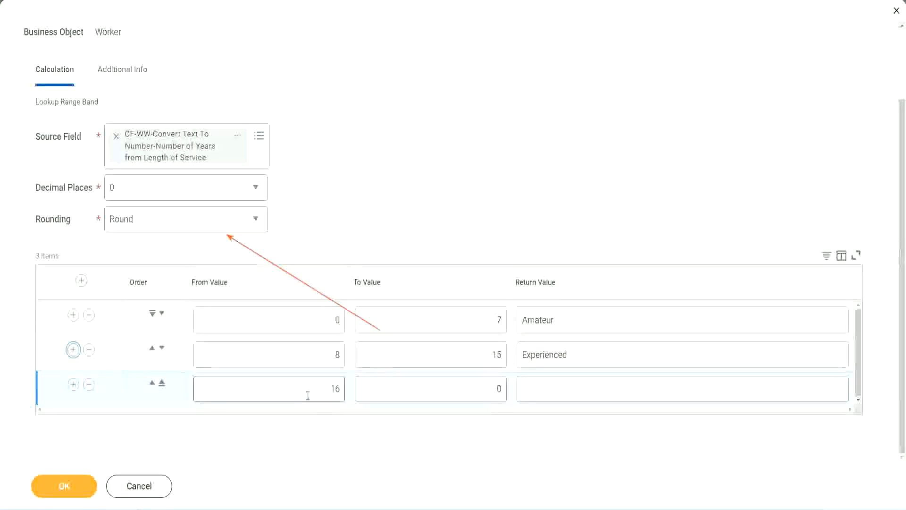
click(455, 390)
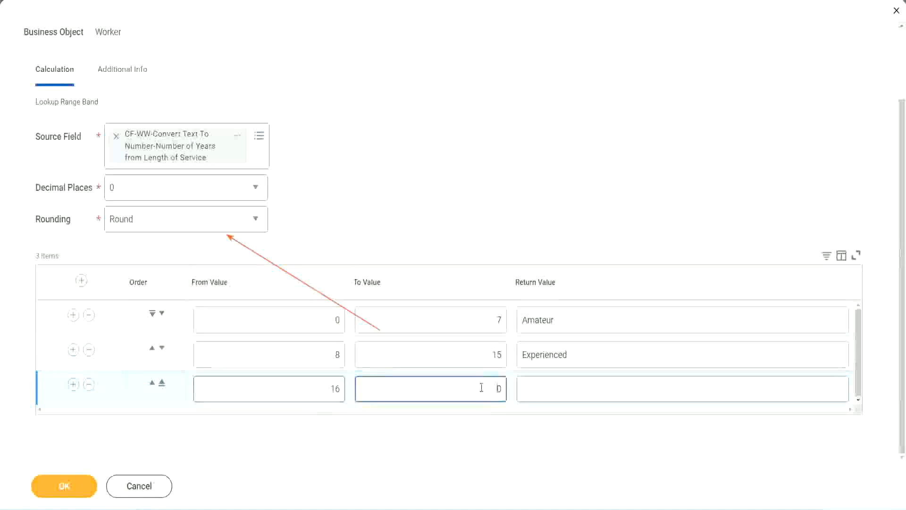
text(3)
key(Tab)
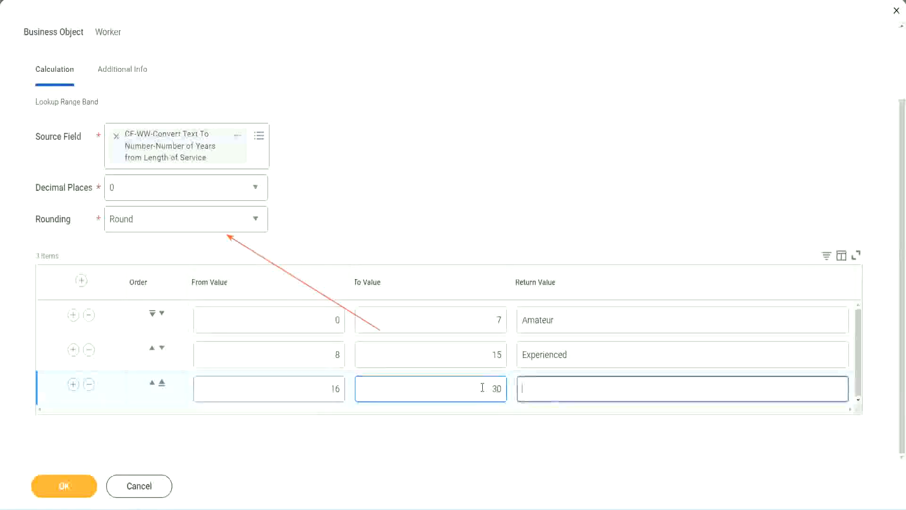
text(L)
key(BackSpace)
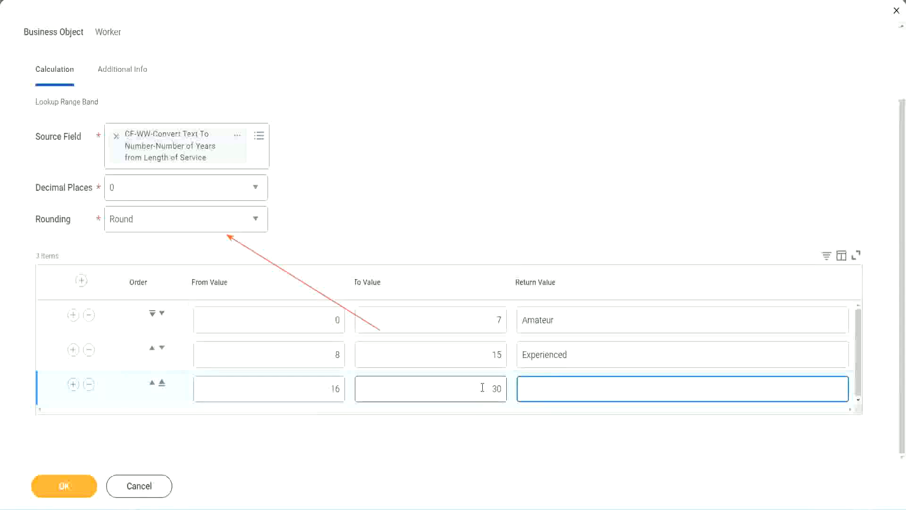
text(Senior)
Add a fourth range band from 31 to 1000 with the return value Legend.
click(73, 384)
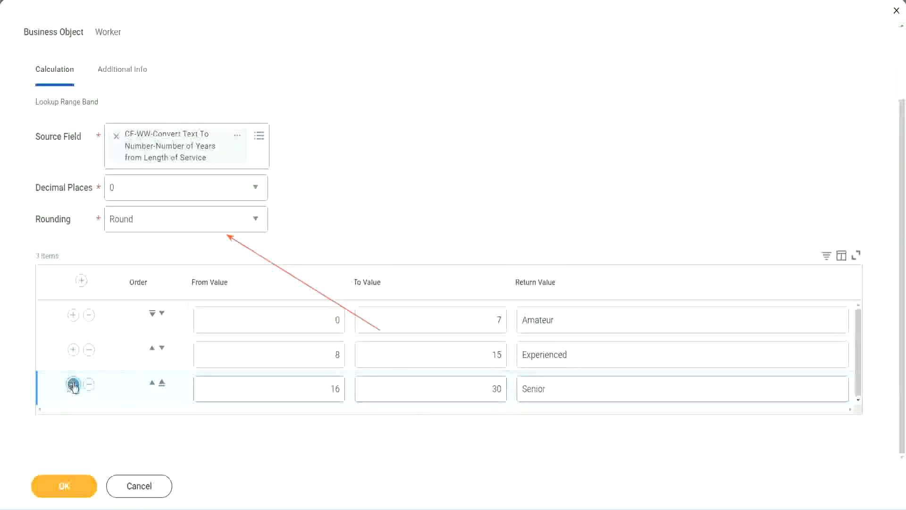
click(298, 384)
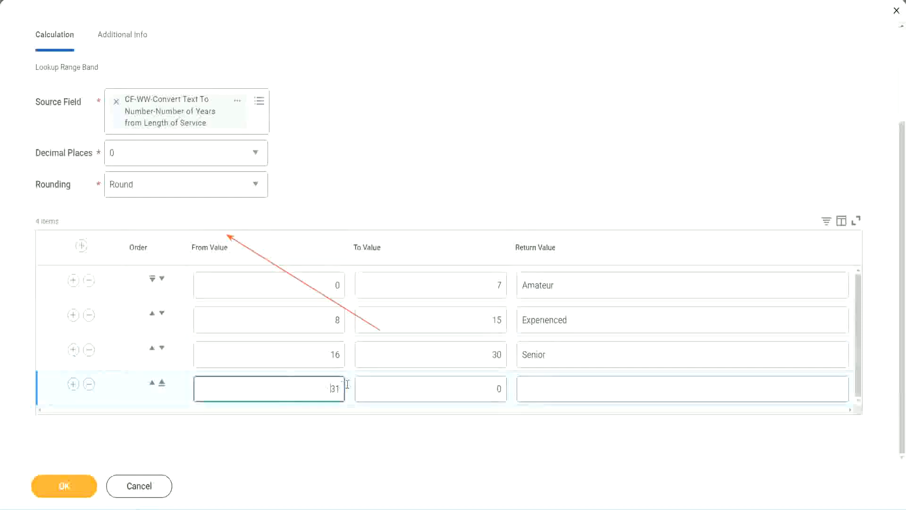
double_click(305, 382)
text(31)
click(488, 389)
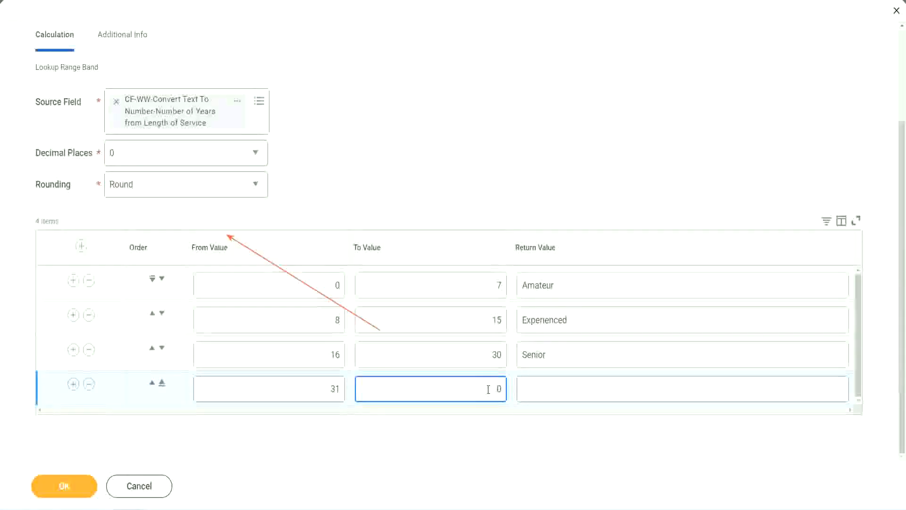
text(1000)
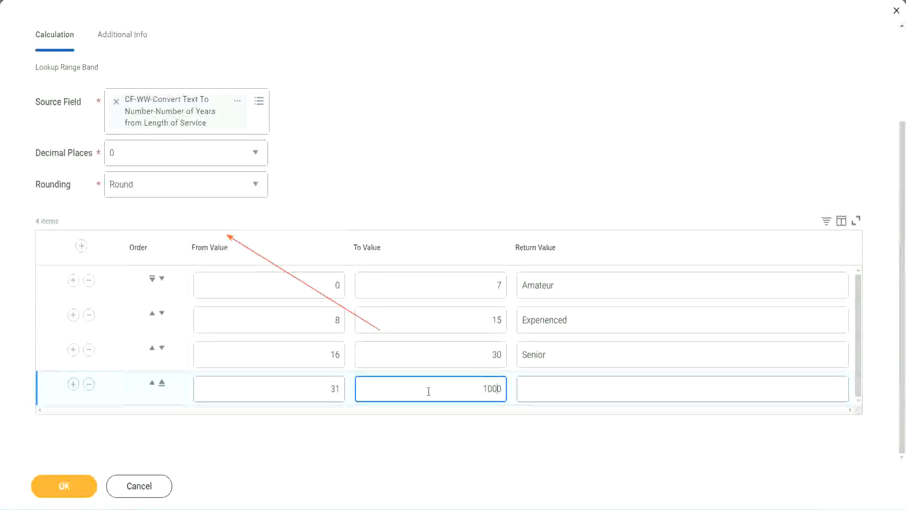
drag(472, 384, 527, 382)
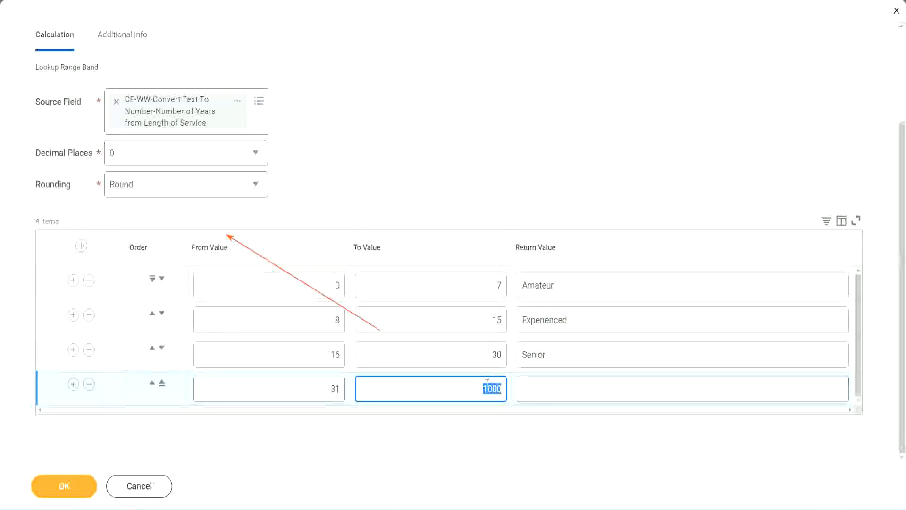
drag(481, 386, 508, 387)
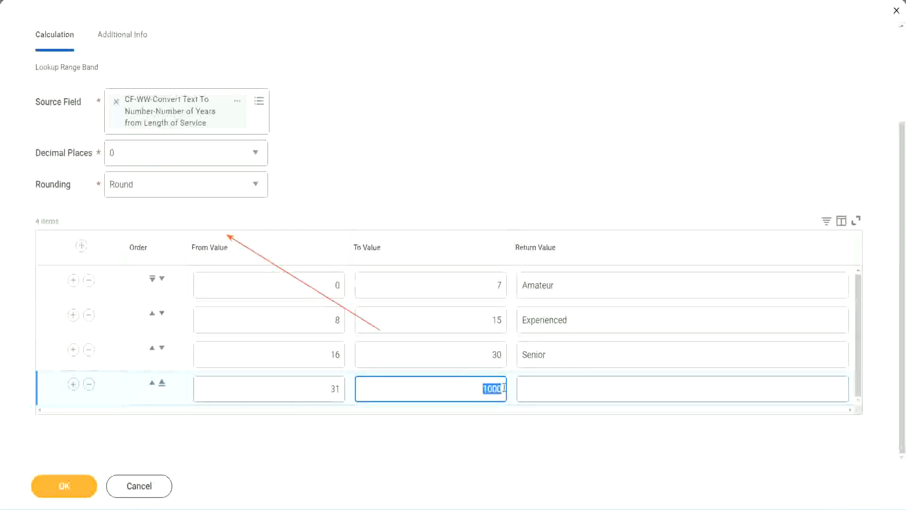
click(565, 388)
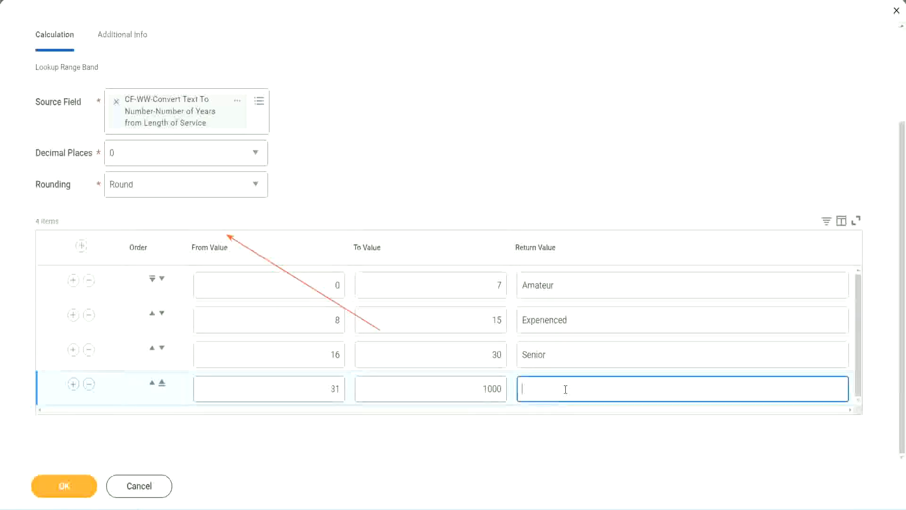
text(Legend)
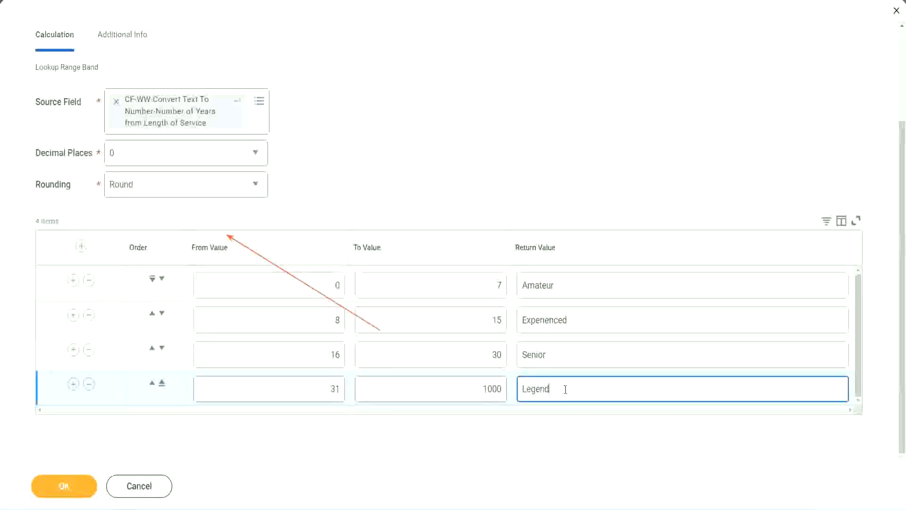
Review the From, To and Return values of the four range bands.
click(422, 156)
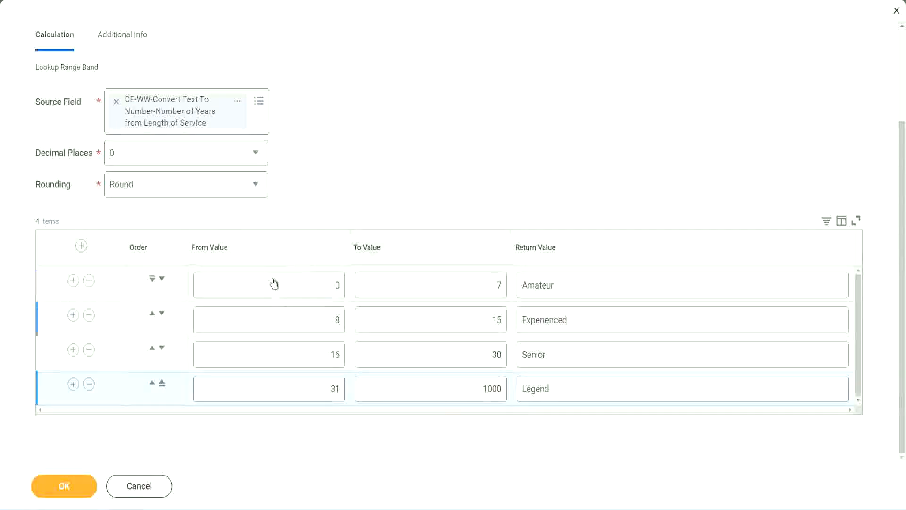
click(589, 284)
click(586, 320)
click(571, 358)
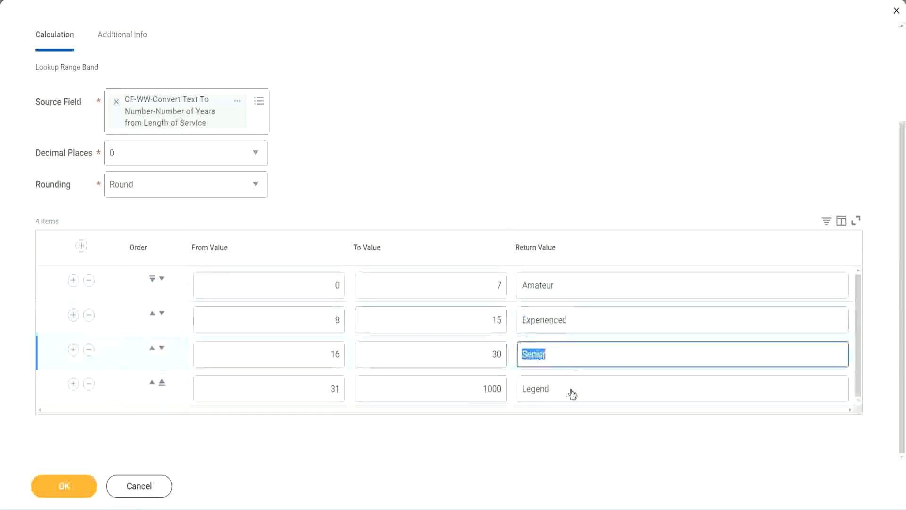
click(570, 389)
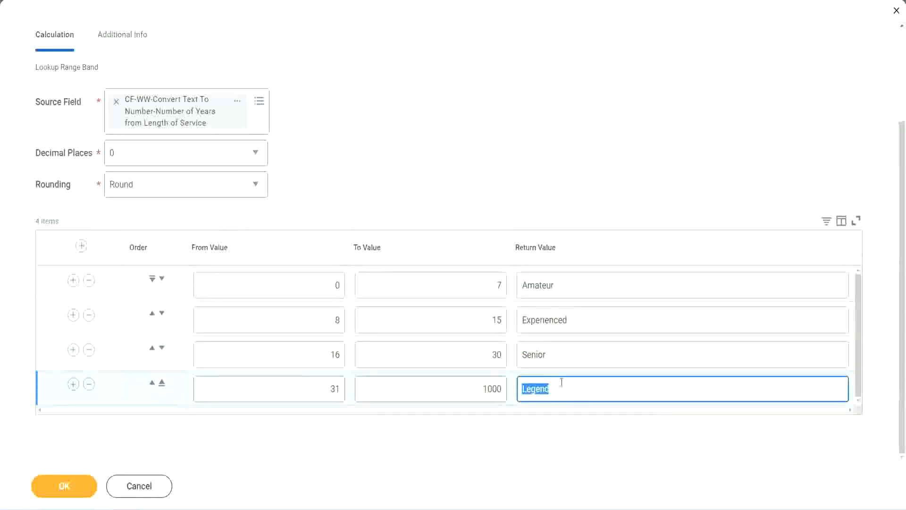
click(289, 287)
click(464, 278)
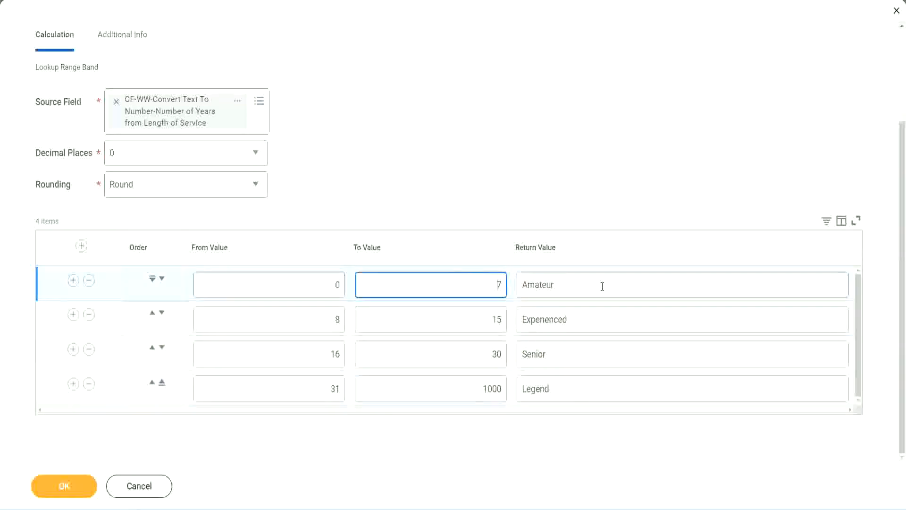
click(601, 285)
click(588, 317)
click(577, 361)
click(569, 389)
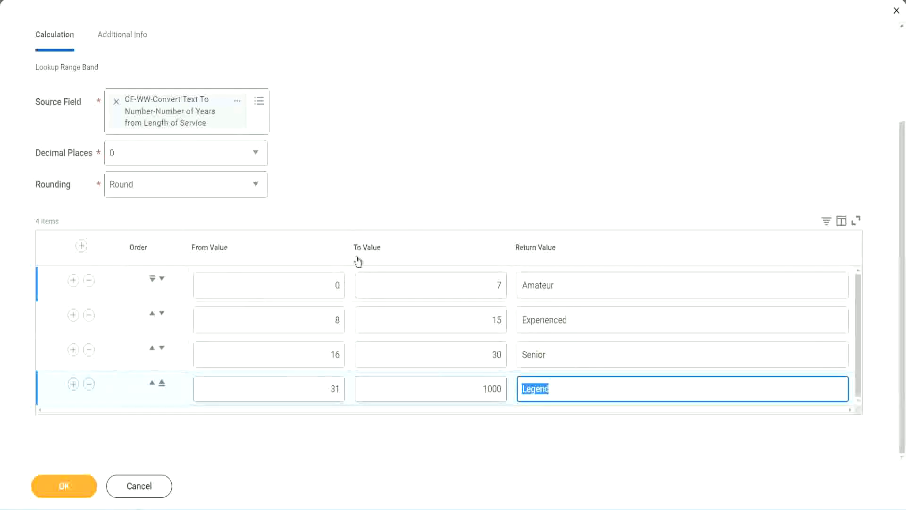
click(420, 199)
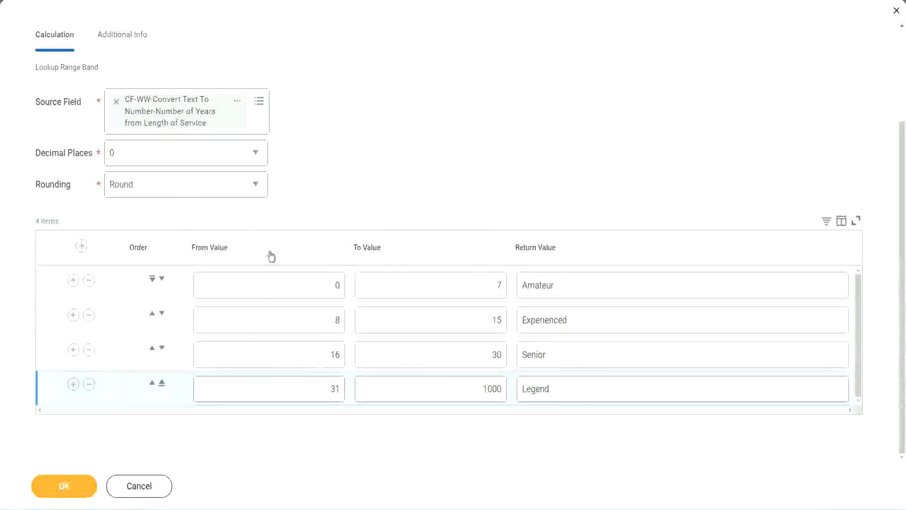
Save the Lookup Range Band calculated field and copy its name from the save confirmation.
click(63, 484)
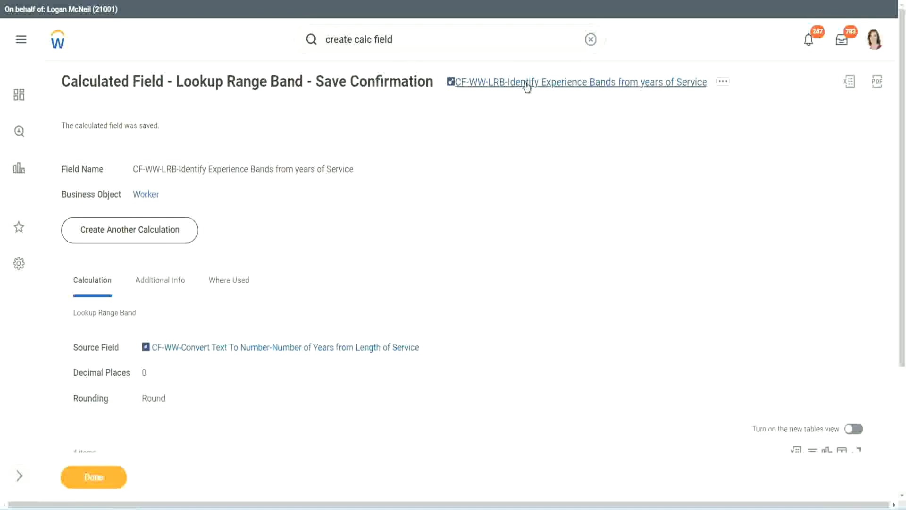
right_click(526, 87)
click(539, 138)
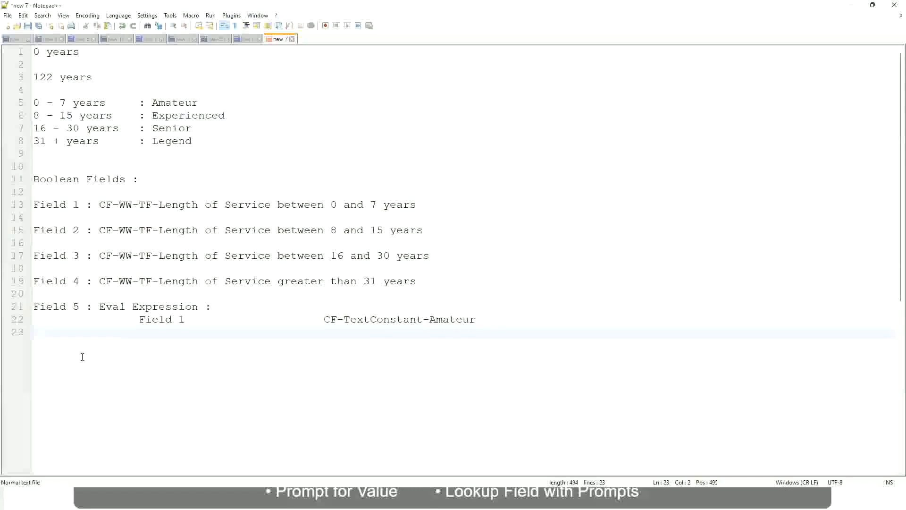
In the Notepad++ notes, add the amount 10,000 USD a few lines below the Eval Expression entry.
key(Return)
key(Return)
key(Return)
text(10,000 USD   		)
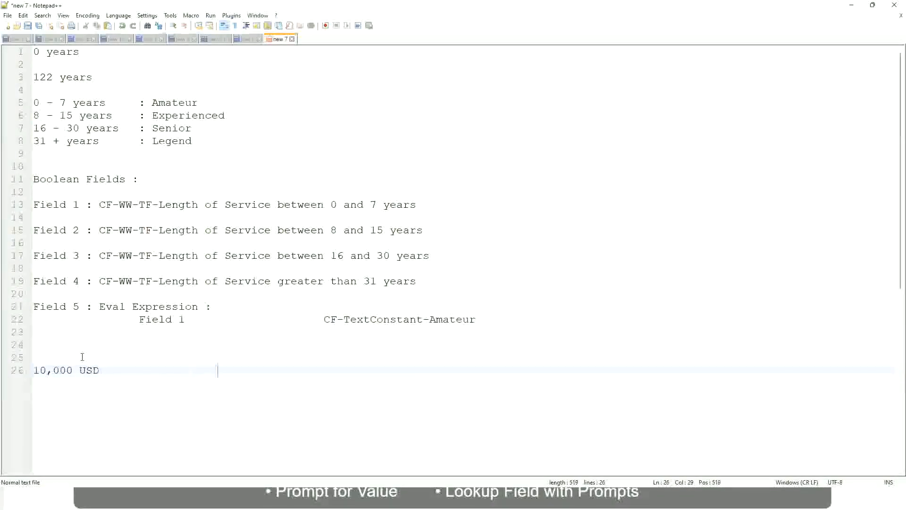
Add the amount 1,000,000 USD beside 10,000 USD, and start a new line after a blank one.
text(	1,000,000)
key(Left)
key(Left)
key(Left)
key(Left)
key(Left)
key(Left)
key(Left)
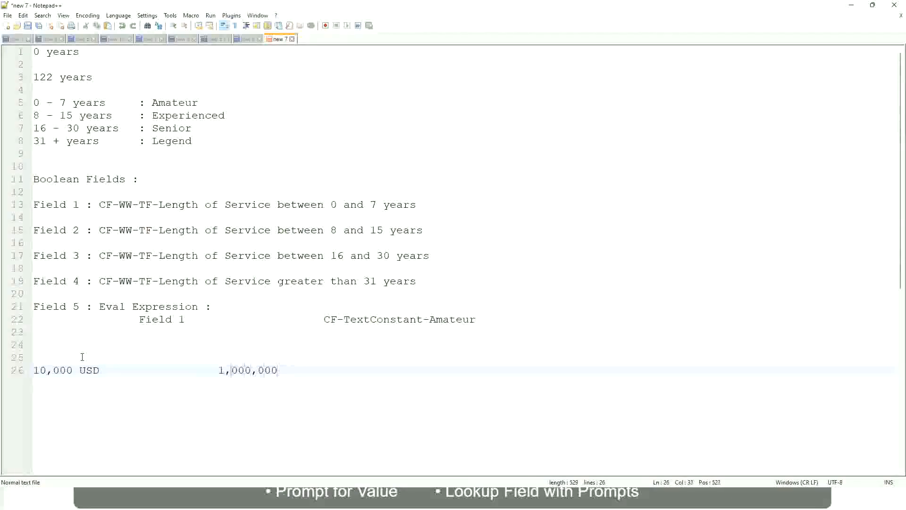
key(Right)
key(Right)
key(Right)
key(Right)
key(Right)
key(Right)
key(Right)
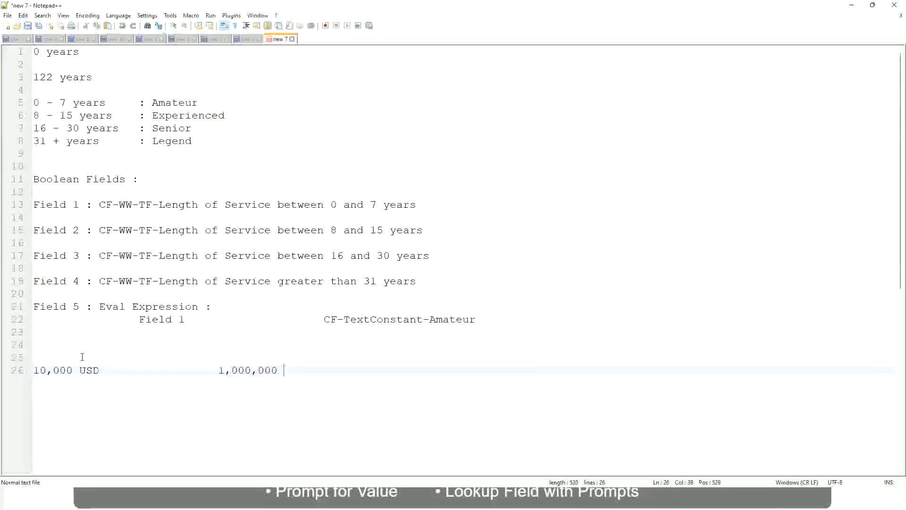
text(USD)
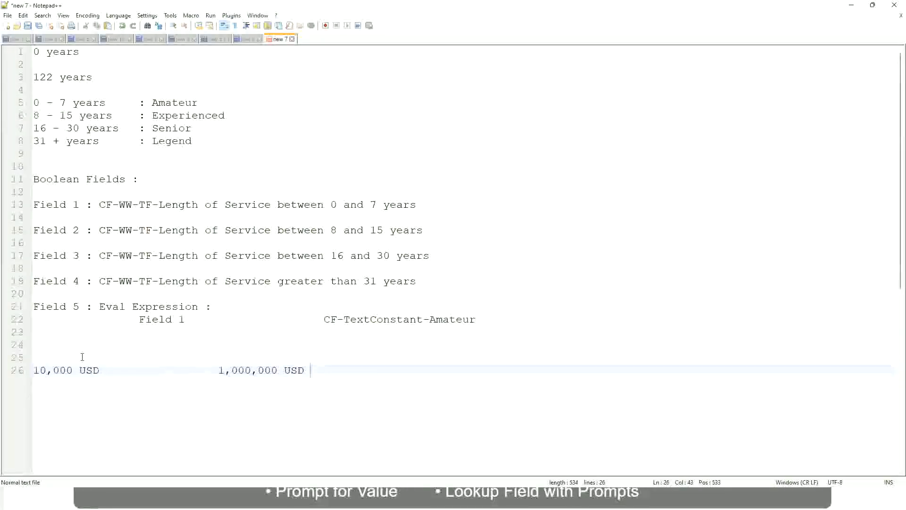
key(Return)
key(Return)
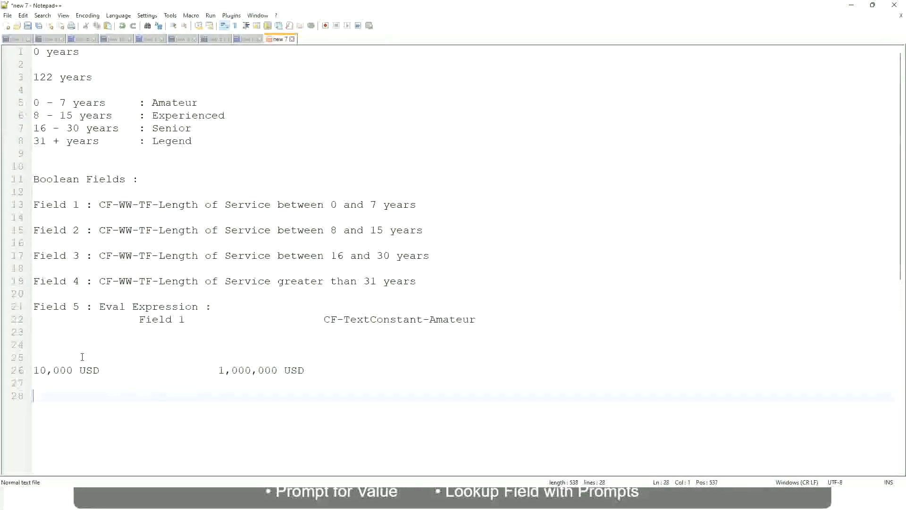
Below the USD amounts, add the band line "10 - 50,000" with the label ": Low" aligned further along.
text(10 - 50,000)
key(Tab)
key(Tab)
key(Tab)
key(Tab)
text(: Low)
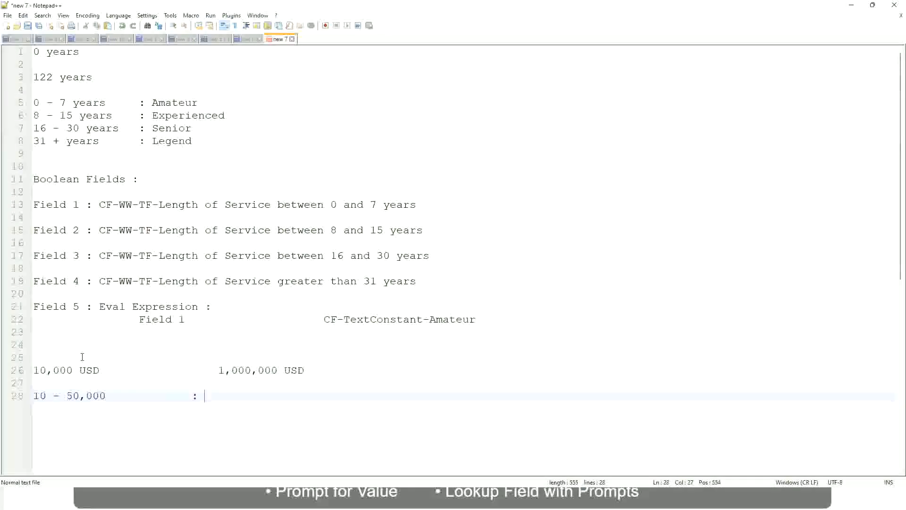
key(Return)
key(Return)
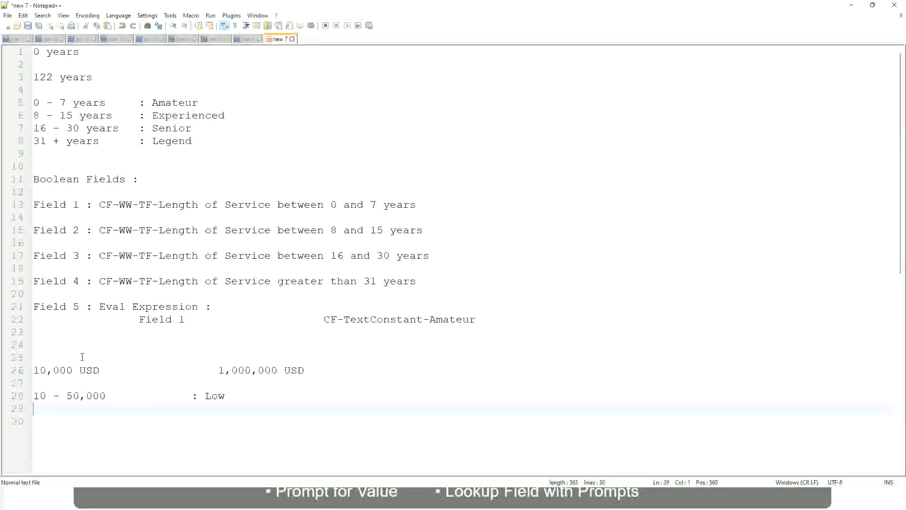
Add the second band line "50,001 - 150,000" with the aligned label ": Medium" directly beneath the Low band.
key(Up)
text(50,001 )
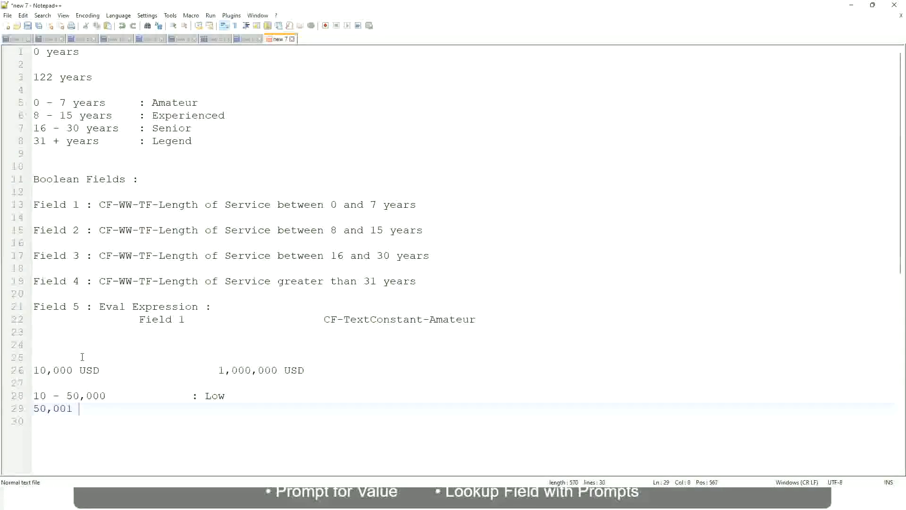
text(- 150,000)
key(Tab)
key(Tab)
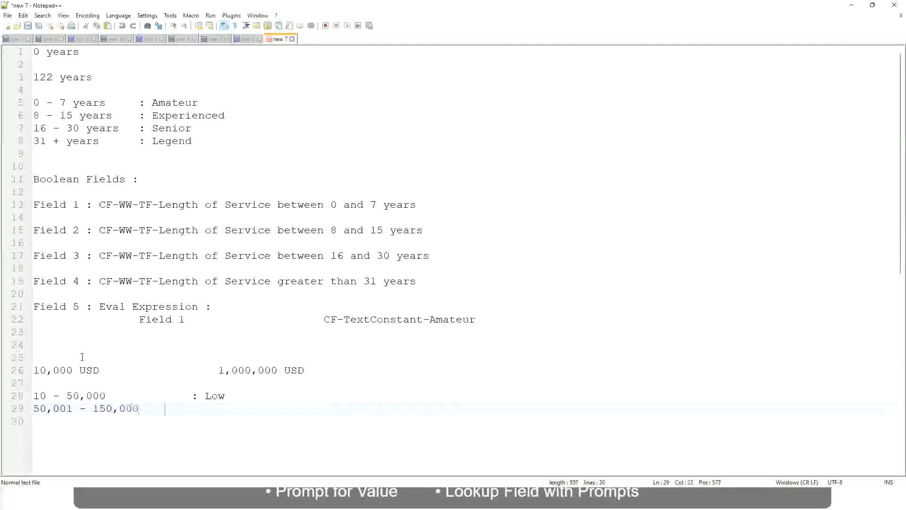
text(: Medium)
key(Return)
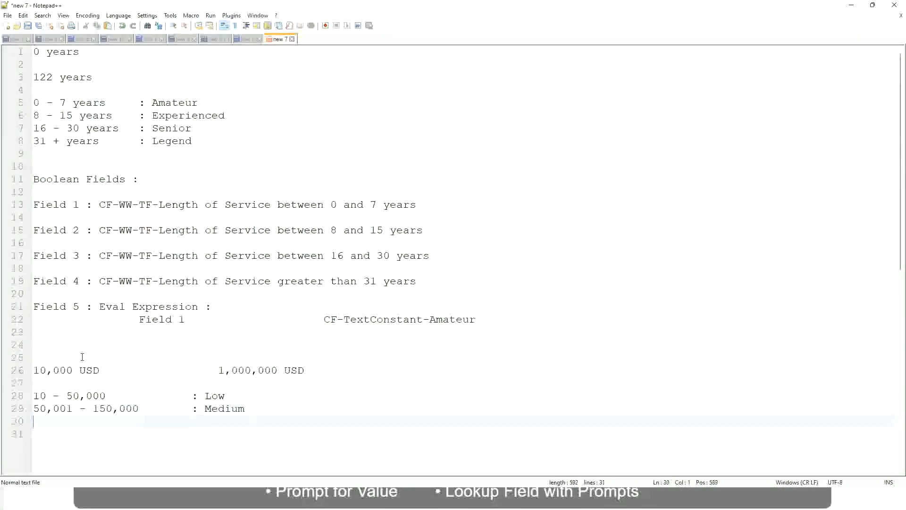
Add the third band line "> 150,000" with the aligned label ": High" beneath the Medium band.
text(> 150,000)
key(Tab)
key(Tab)
key(Tab)
key(Tab)
text(: High)
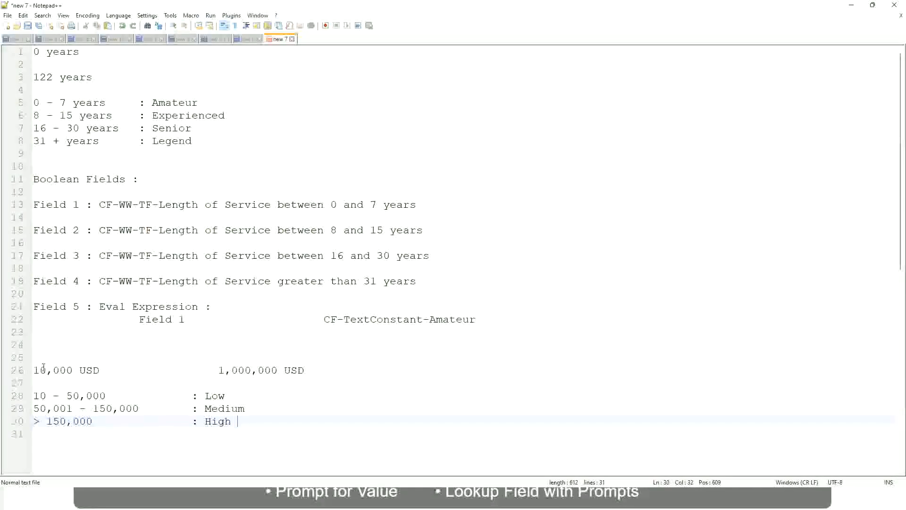
Review the two USD limit amounts against the Low, Medium and High band lines in the notes.
click(29, 370)
click(28, 370)
click(40, 370)
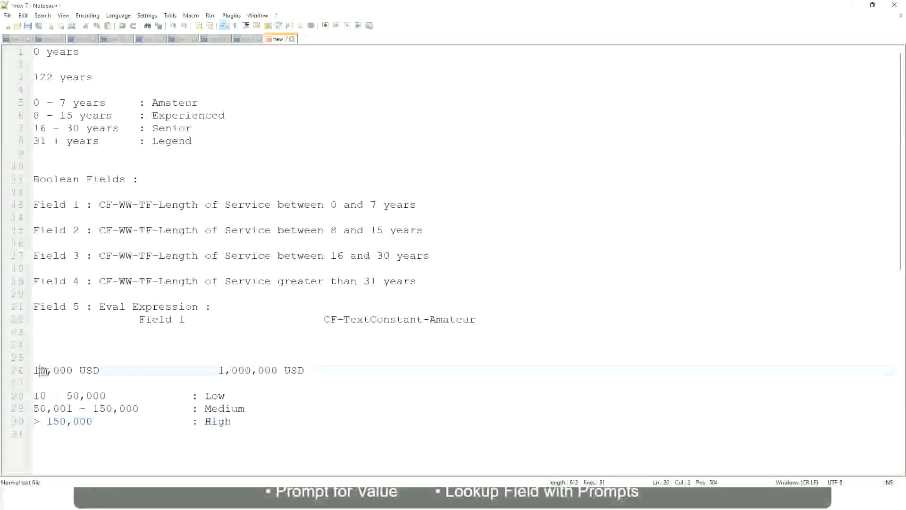
double_click(271, 371)
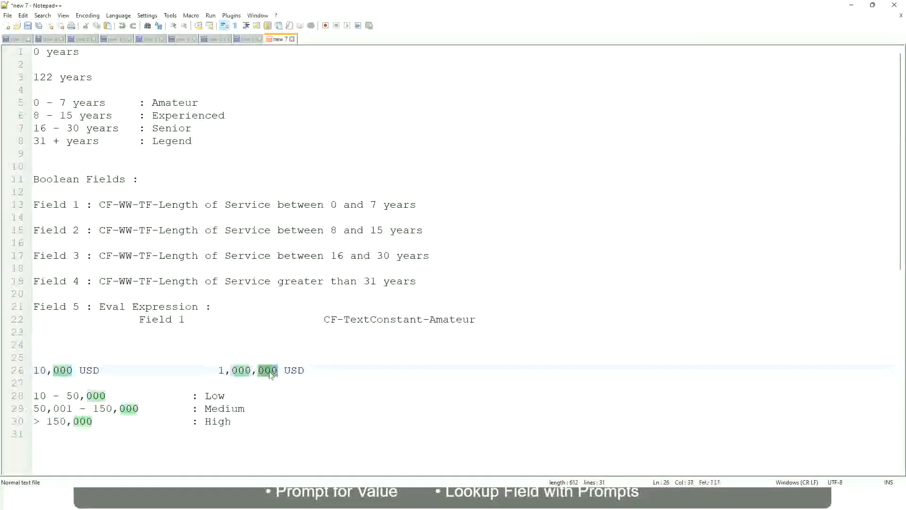
click(169, 409)
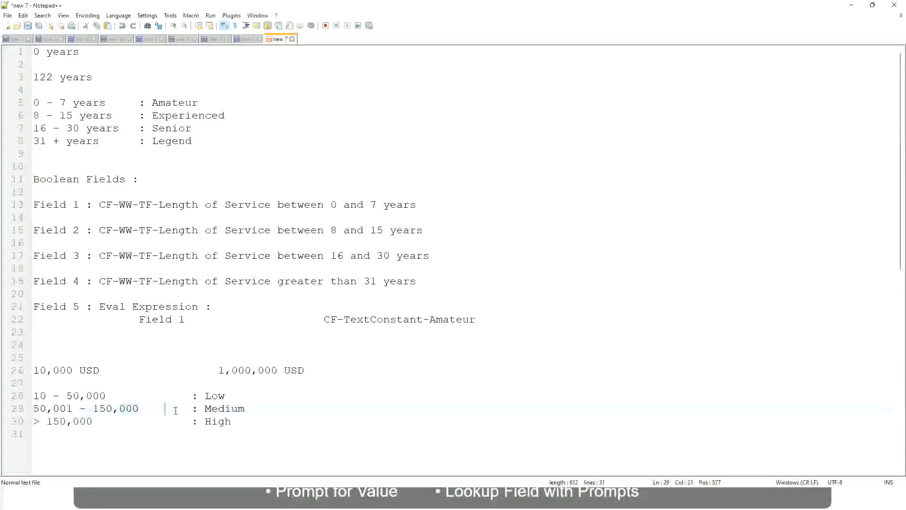
click(28, 370)
click(279, 372)
click(218, 397)
click(218, 425)
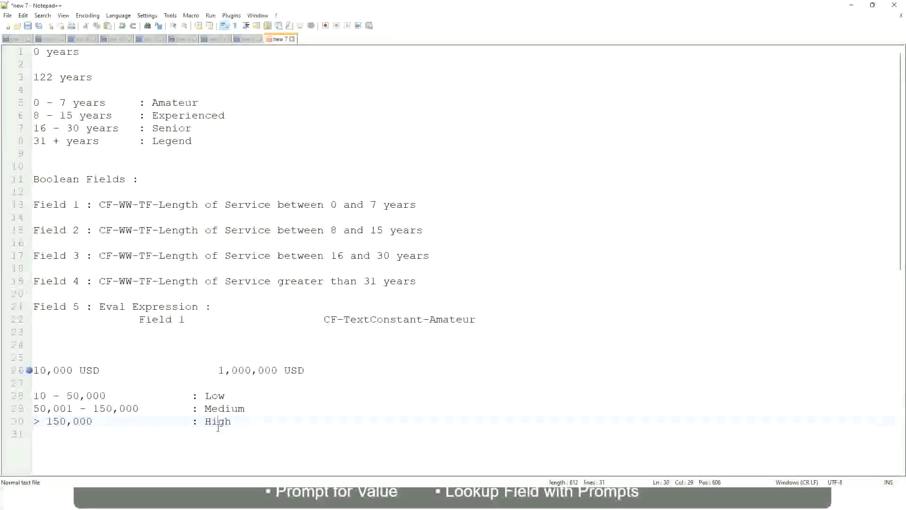
click(109, 385)
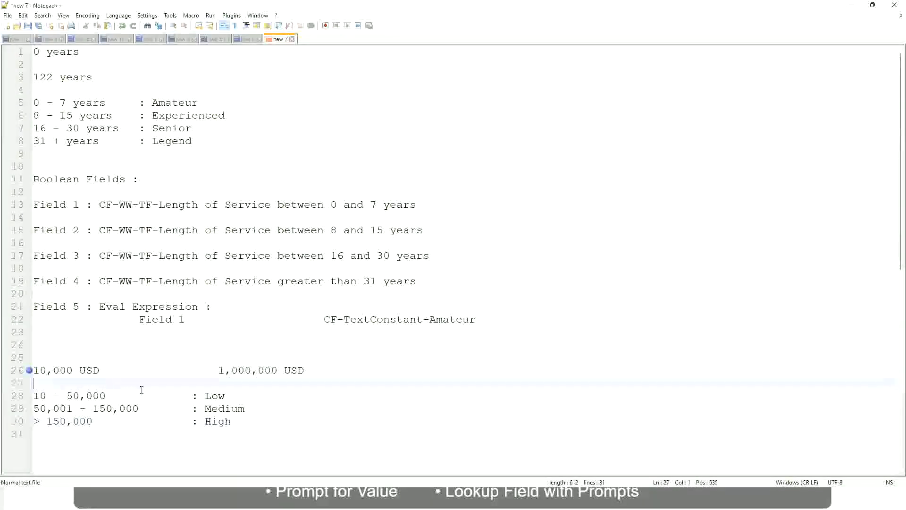
click(233, 420)
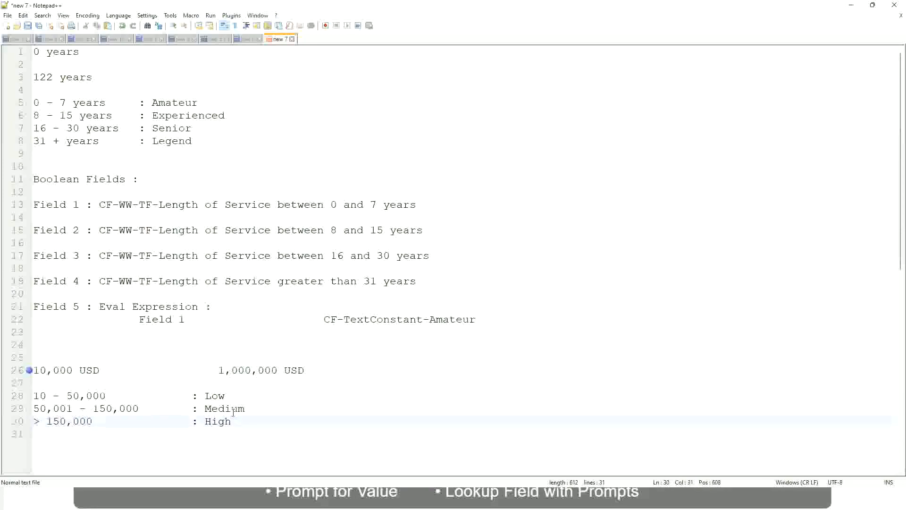